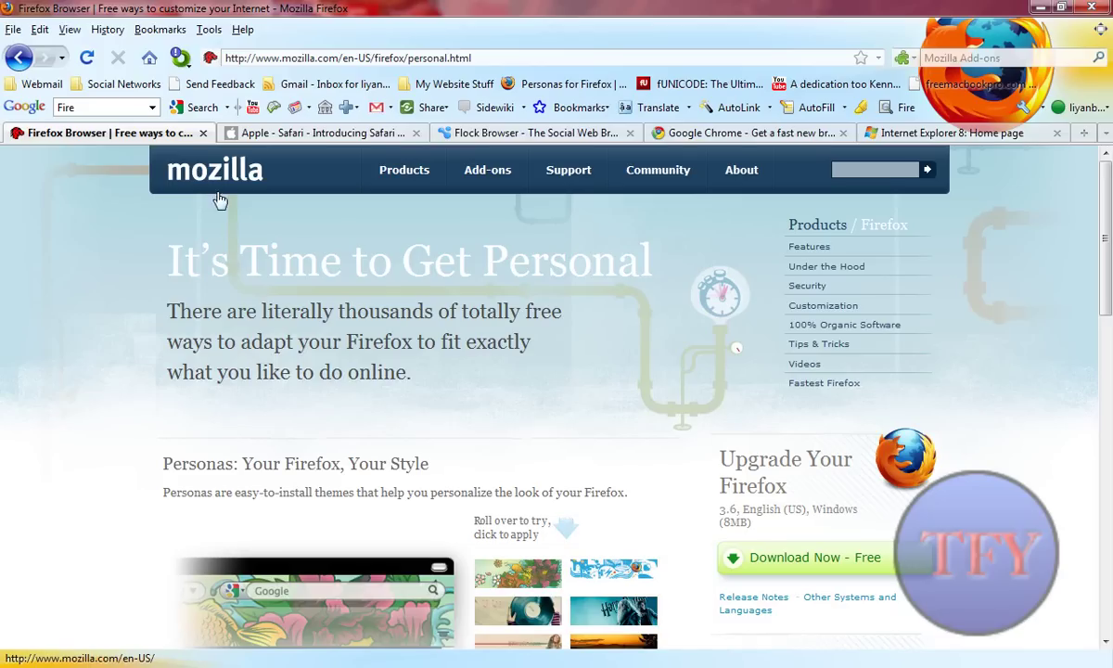
Highlight the 'It's Time to Get Personal' headline, then scroll through the page.
left_click_drag(148, 243, 690, 285)
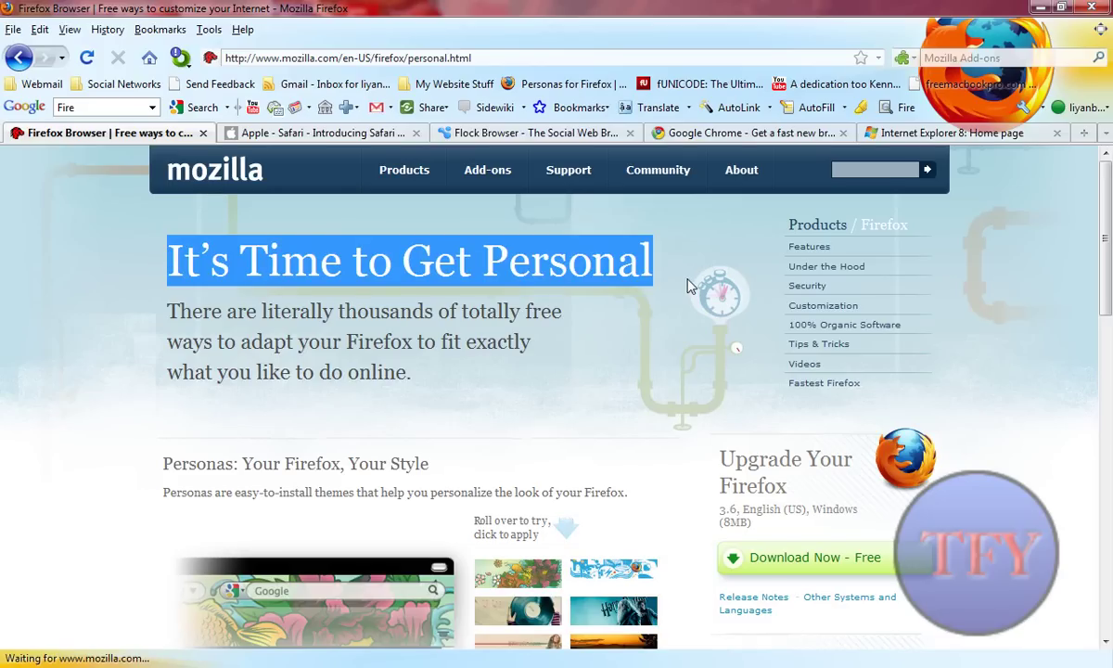
left_click(687, 283)
scroll(726, 451, "down", 15)
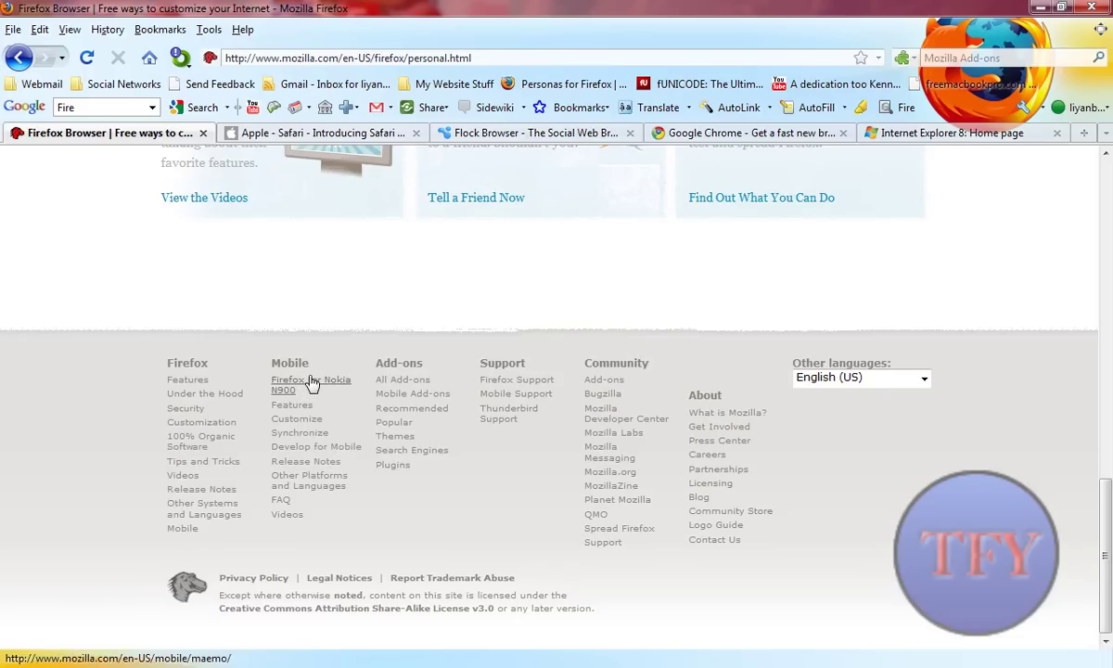
scroll(312, 383, "up", 10)
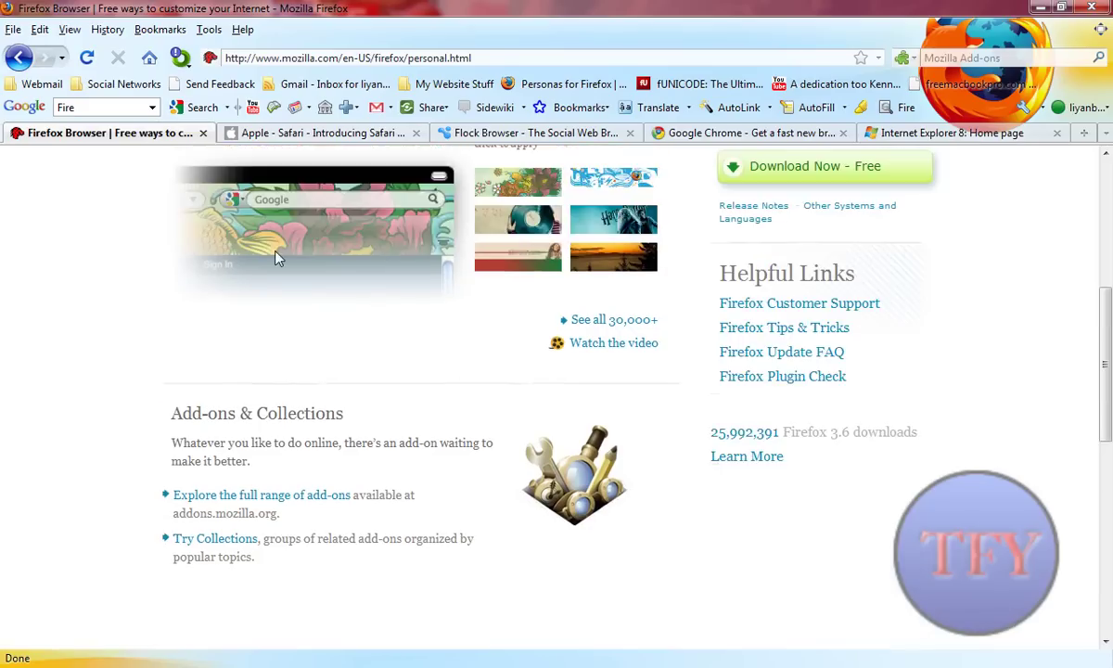
scroll(276, 257, "up", 5)
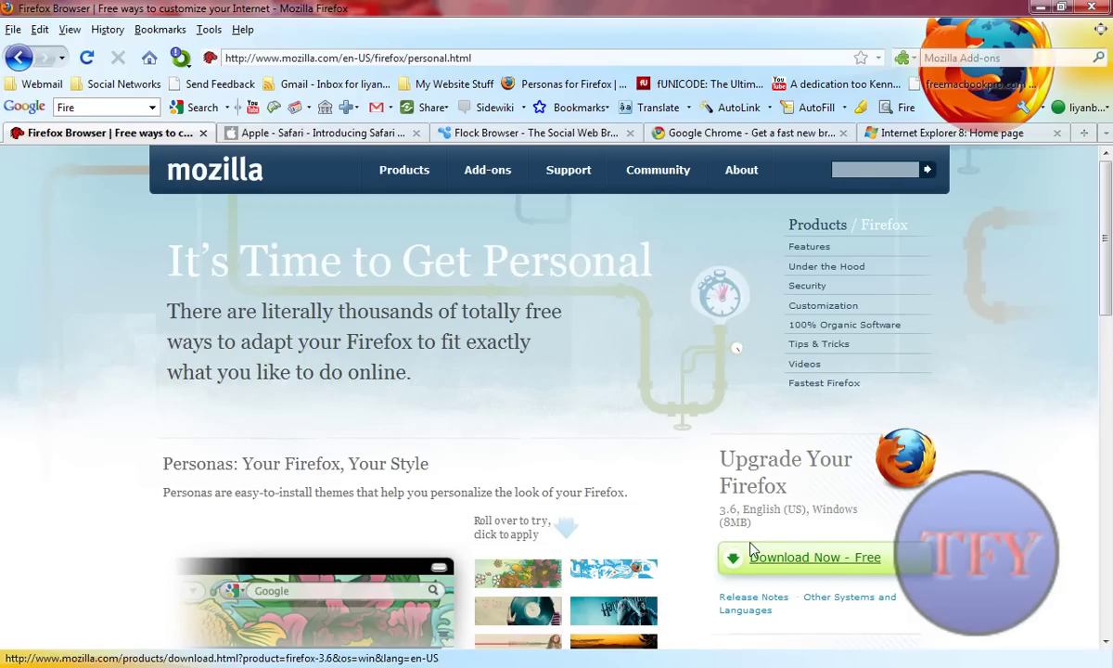
scroll(770, 482, "down", 2)
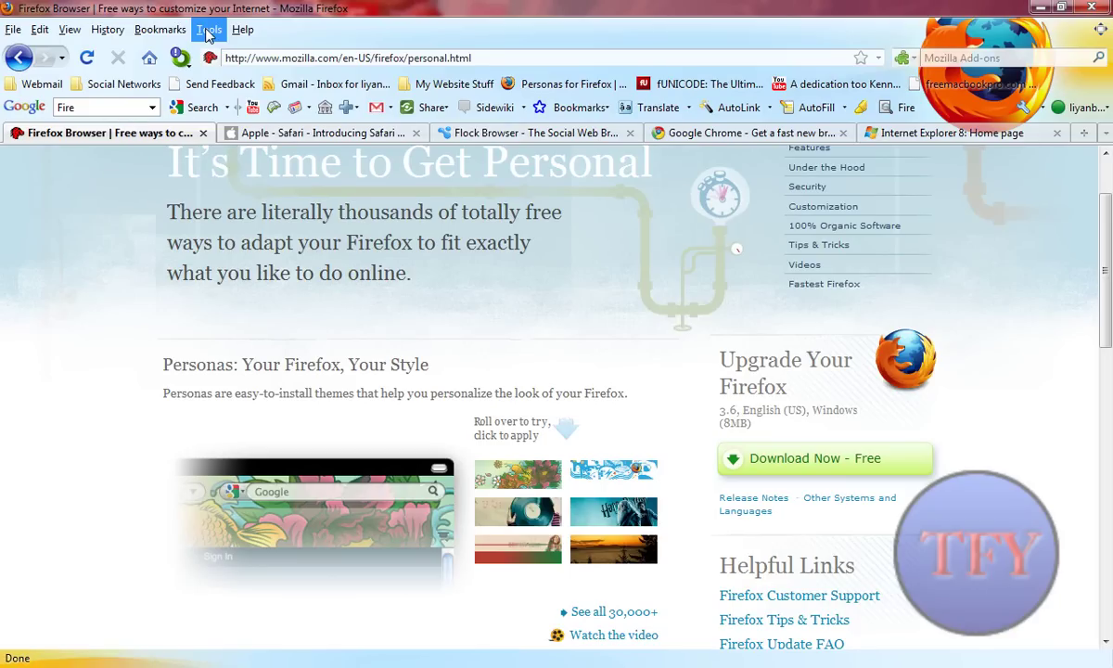
Search Mozilla Add-ons for 'Peronas' and scroll the no-results page.
left_click(964, 56)
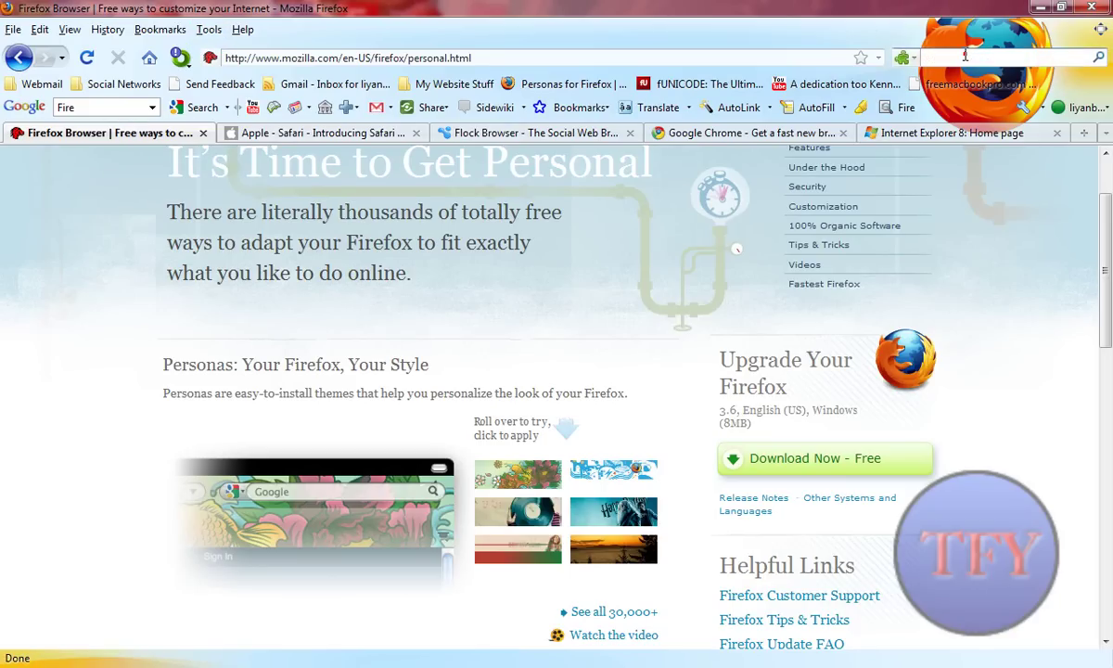
type("Peronas")
key("Return")
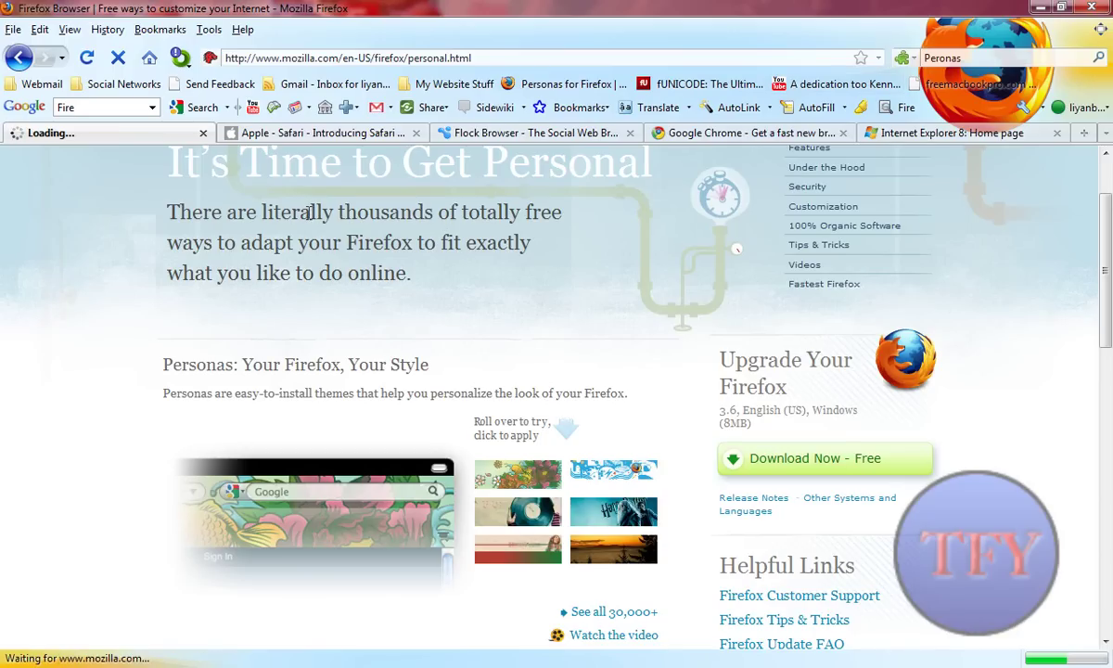
scroll(308, 213, "up", 2)
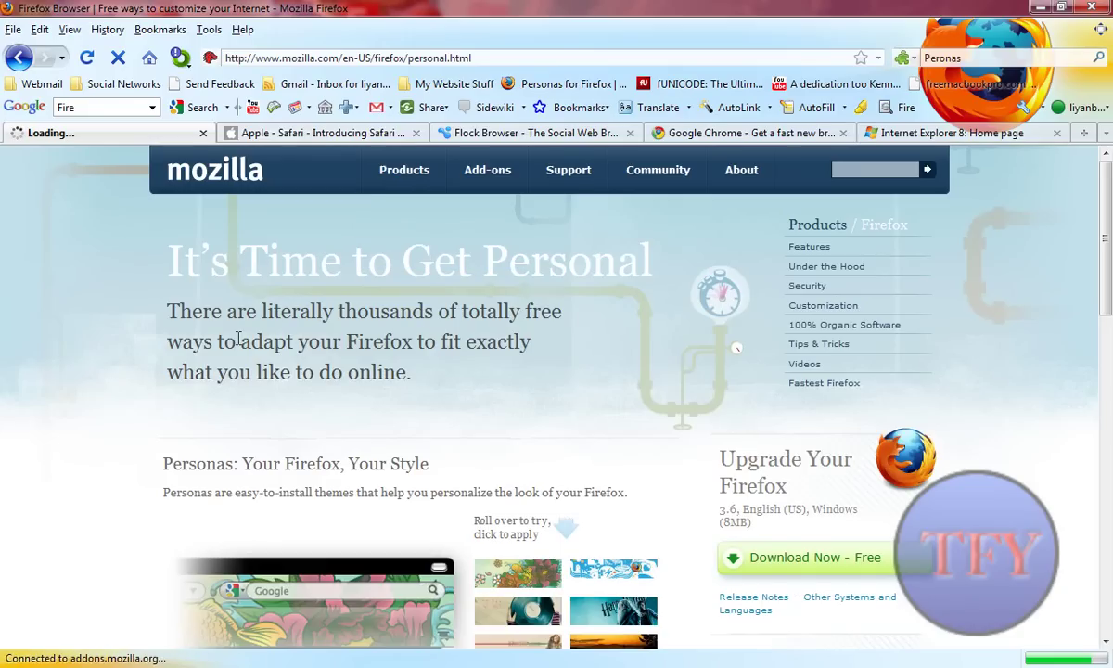
scroll(676, 306, "down", 3)
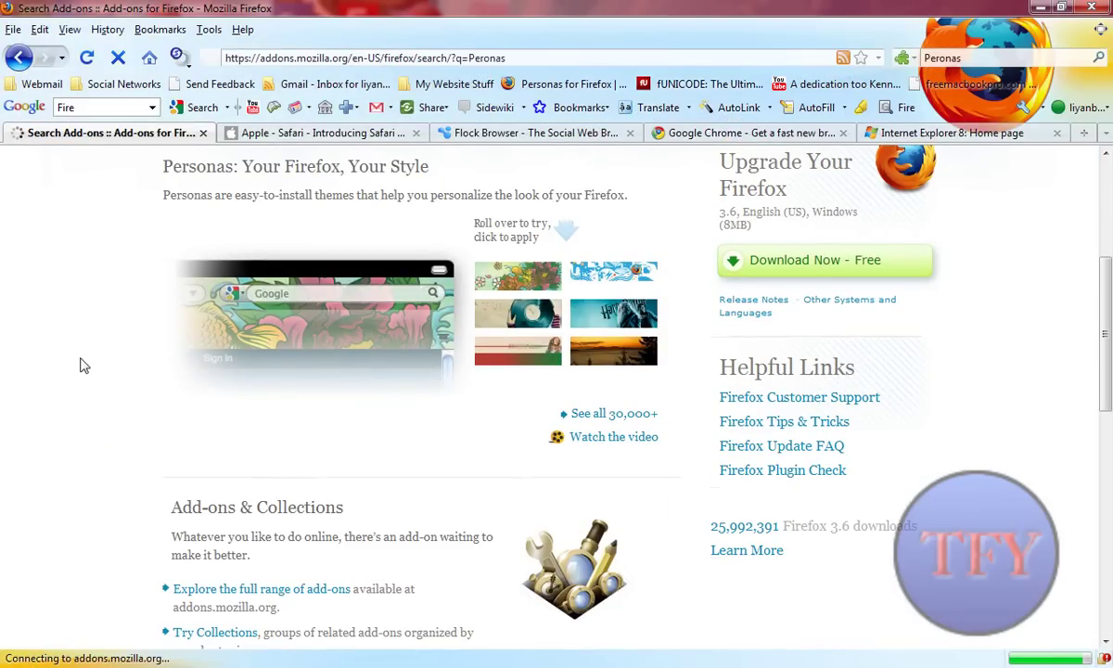
scroll(113, 331, "up", 3)
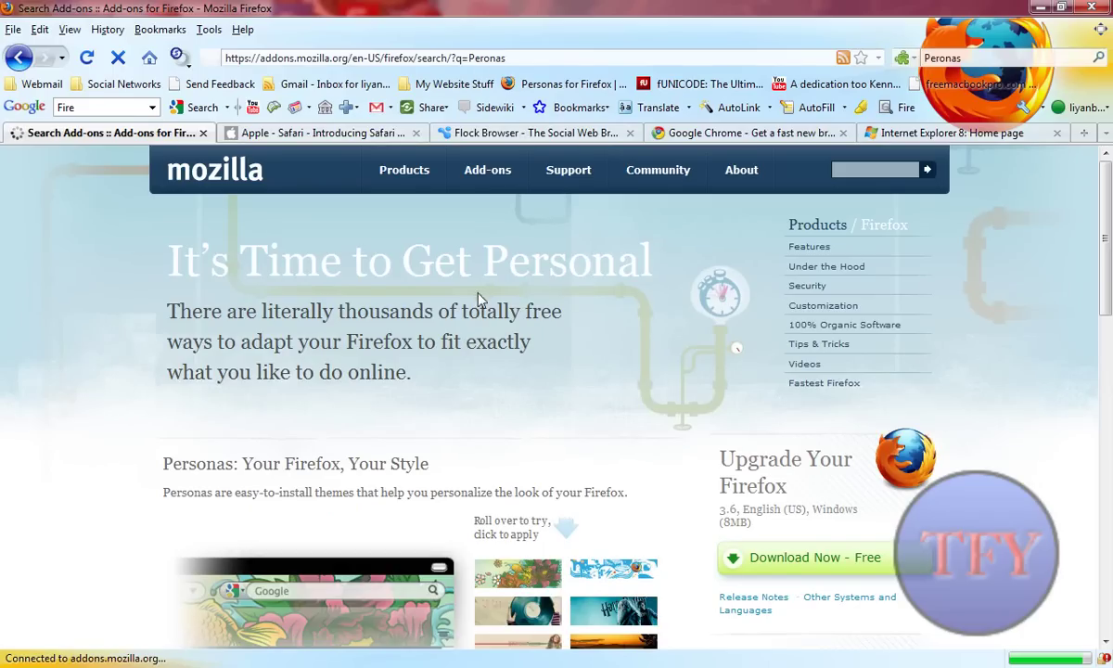
scroll(621, 341, "down", 1)
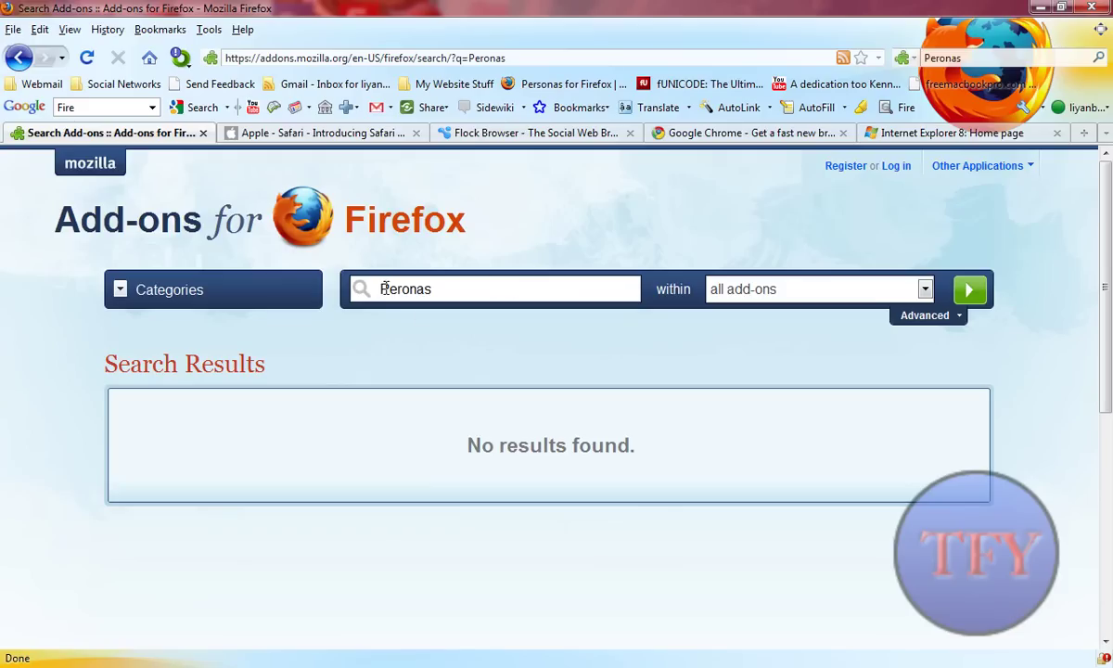
left_click(209, 29)
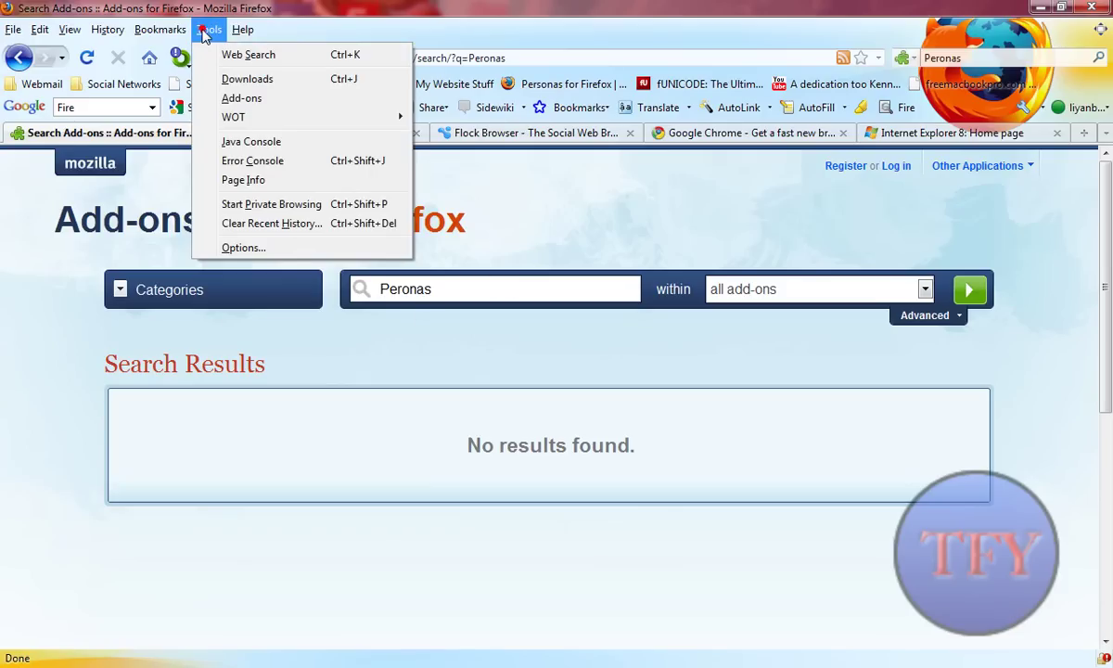
left_click(227, 97)
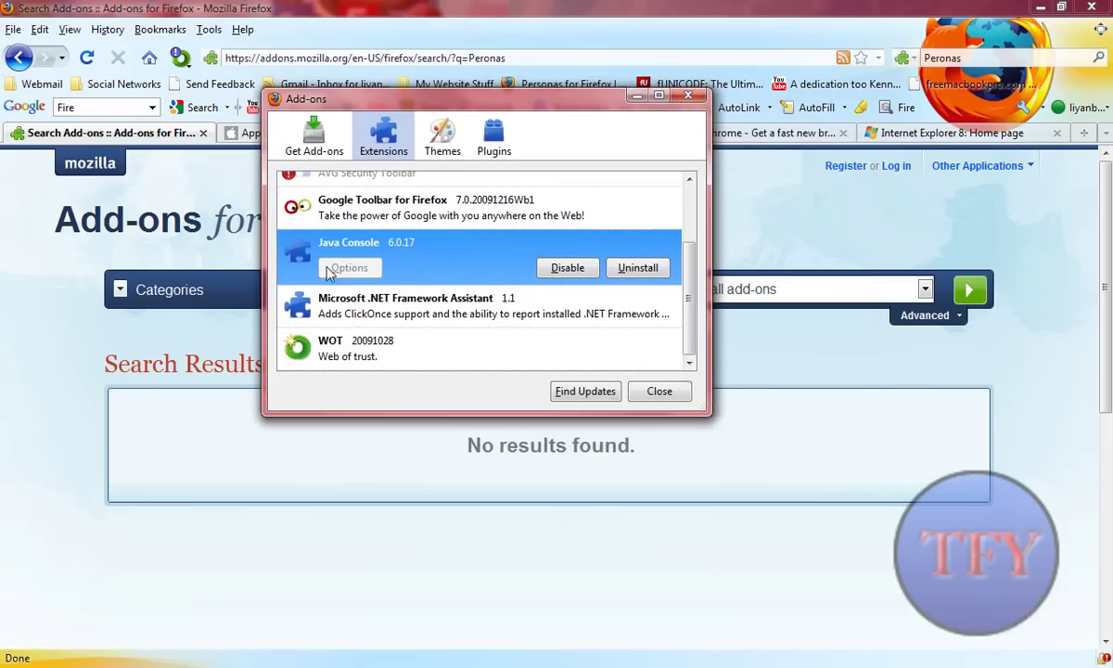
scroll(684, 294, "up", 3)
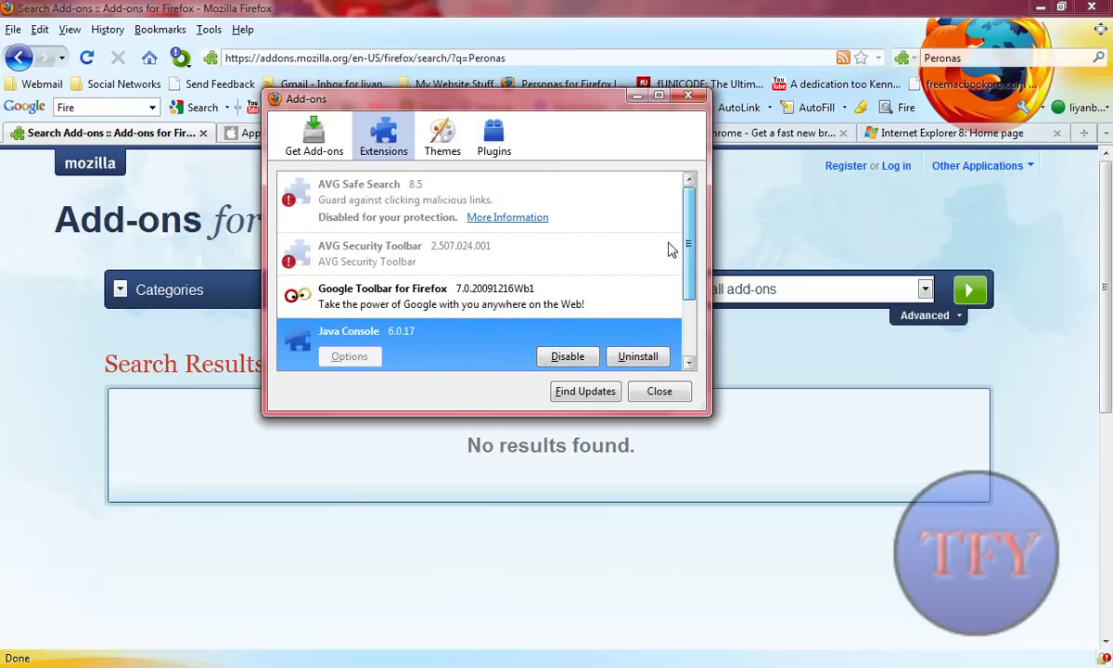
scroll(686, 256, "down", 3)
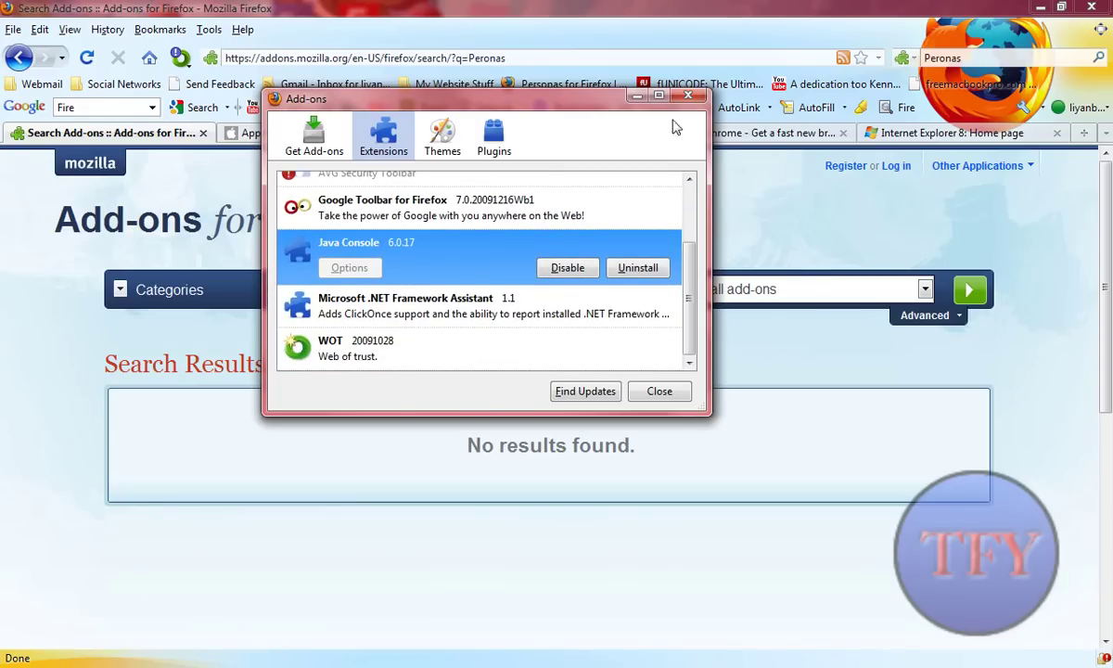
left_click(682, 97)
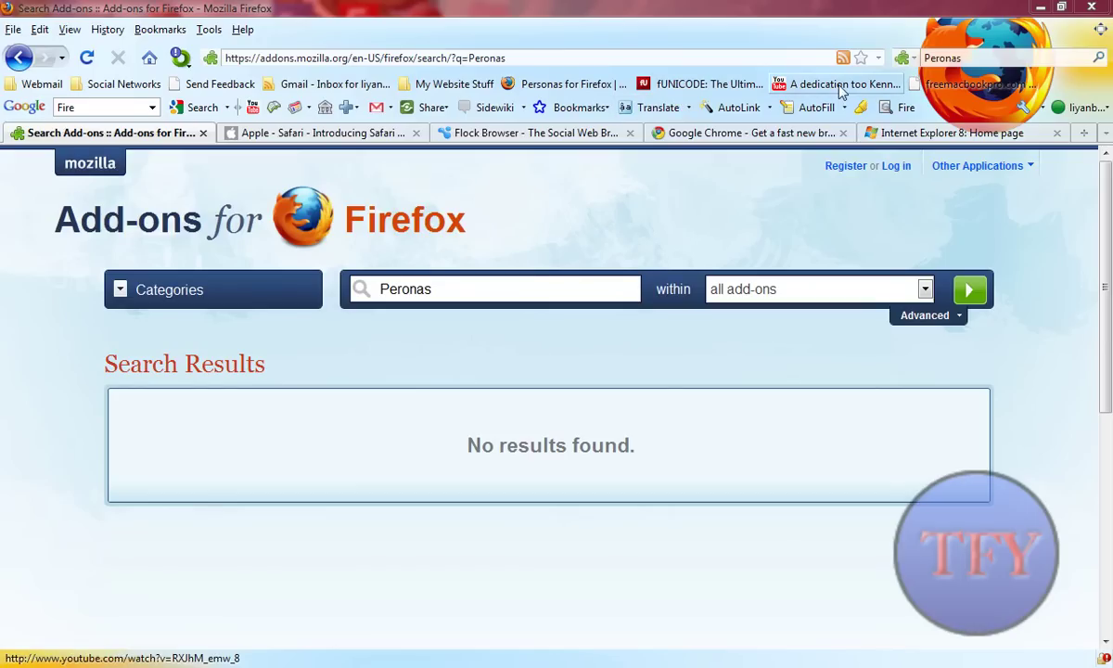
Open the Personas for Firefox site from the bookmark and scroll through it.
left_click(563, 85)
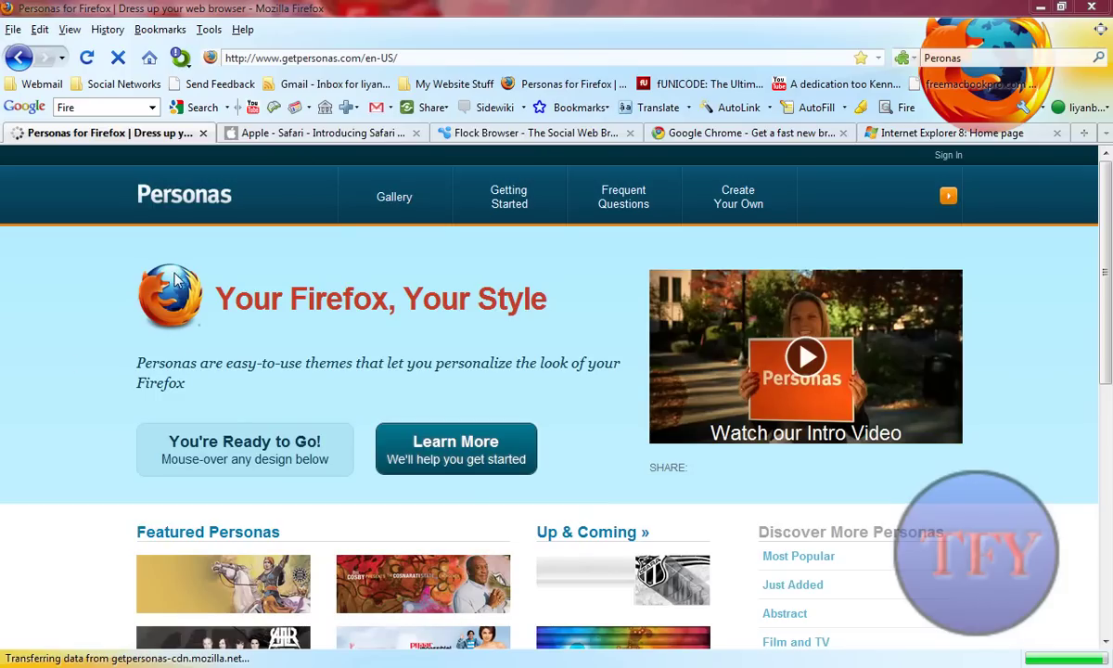
scroll(120, 287, "down", 10)
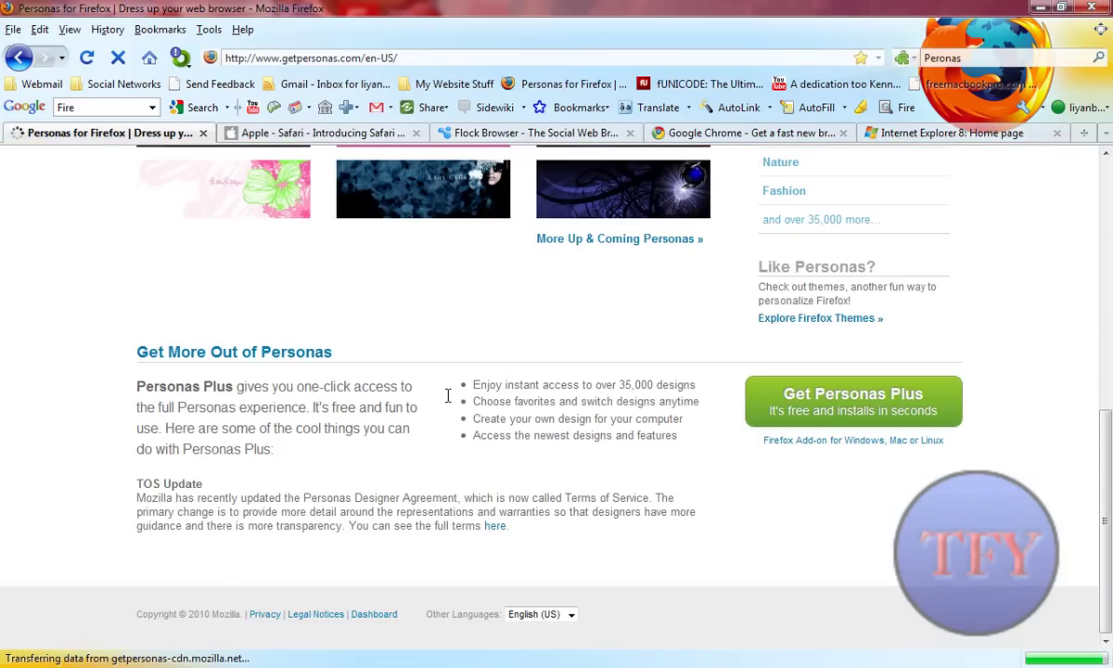
scroll(130, 423, "up", 10)
scroll(121, 436, "down", 2)
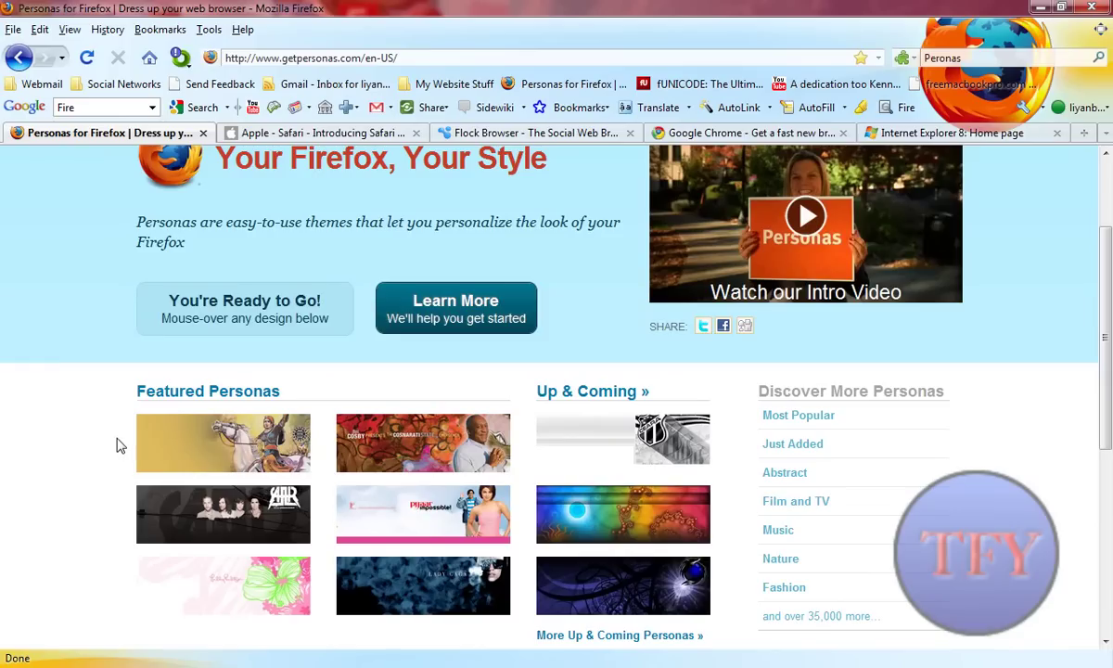
scroll(56, 446, "down", 2)
scroll(47, 452, "up", 2)
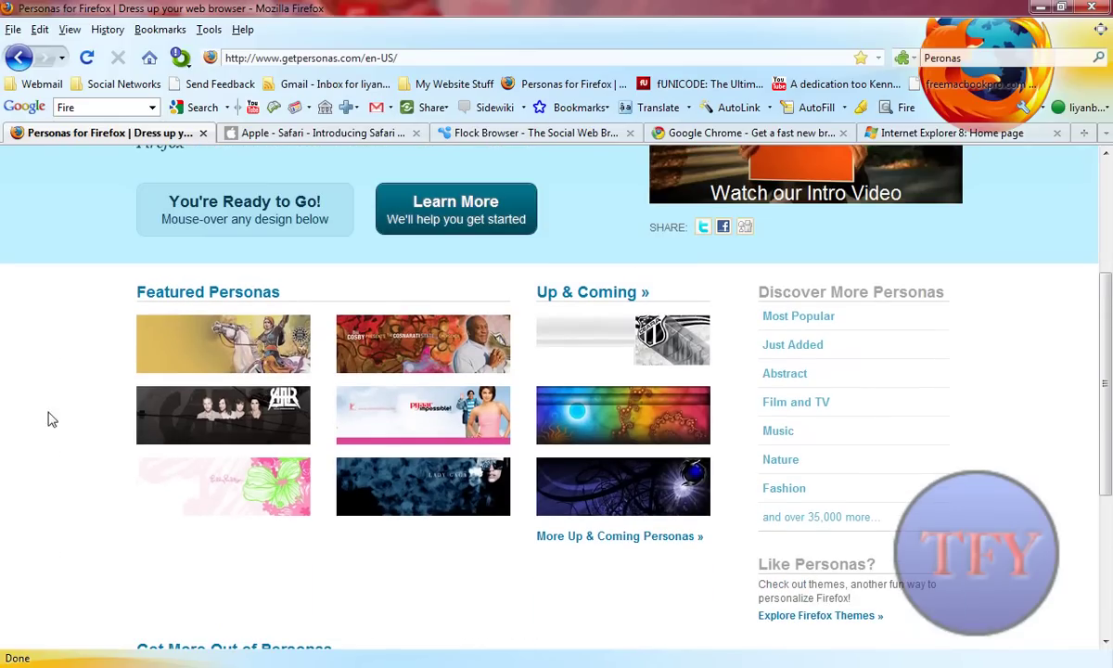
Preview several Featured Personas designs live on the browser.
mouse_move(190, 334)
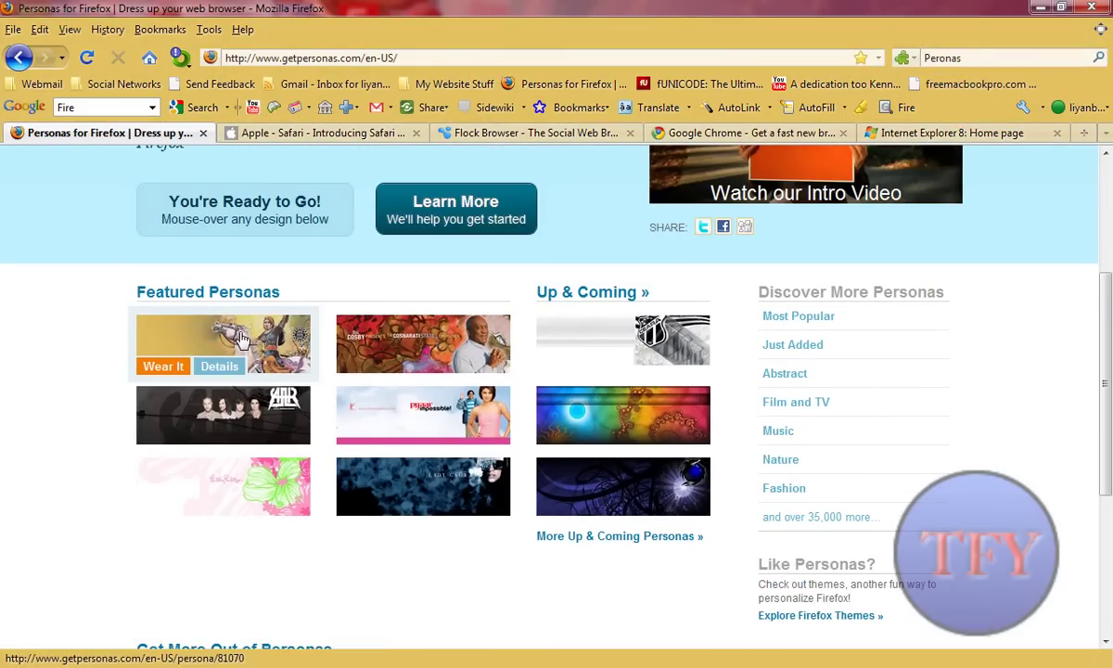
mouse_move(491, 343)
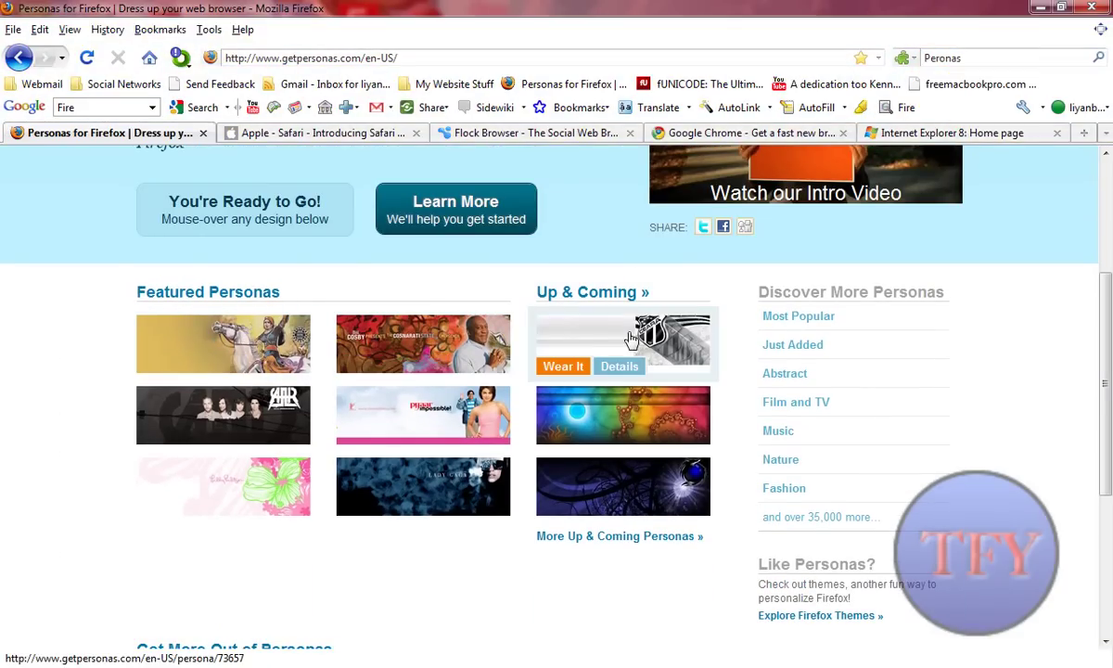
mouse_move(436, 405)
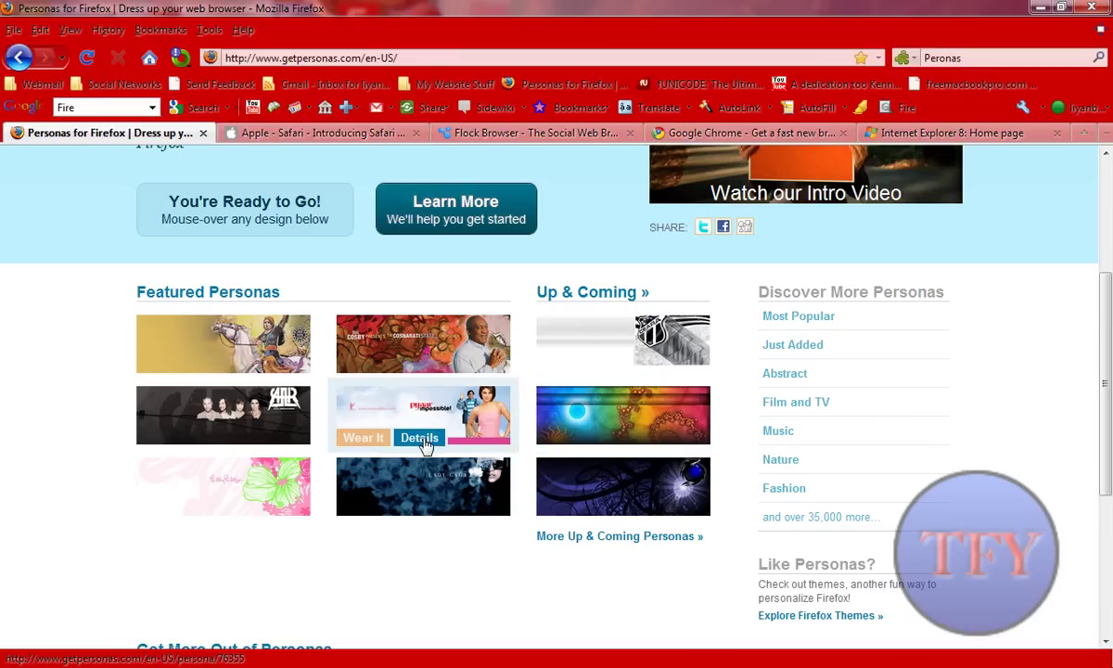
mouse_move(655, 421)
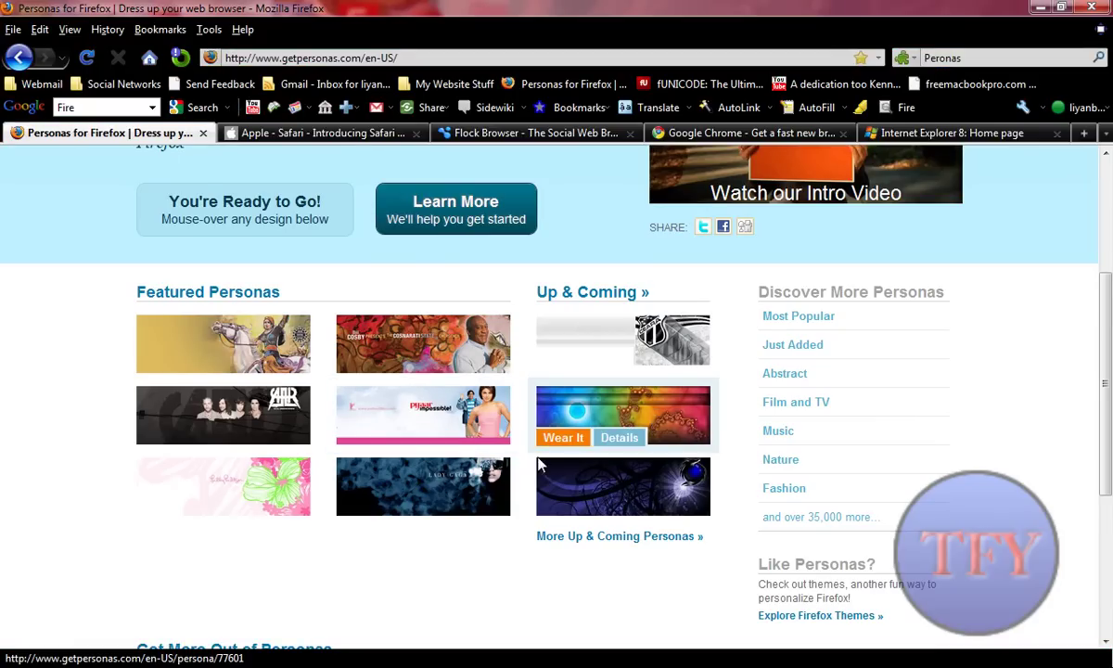
mouse_move(120, 451)
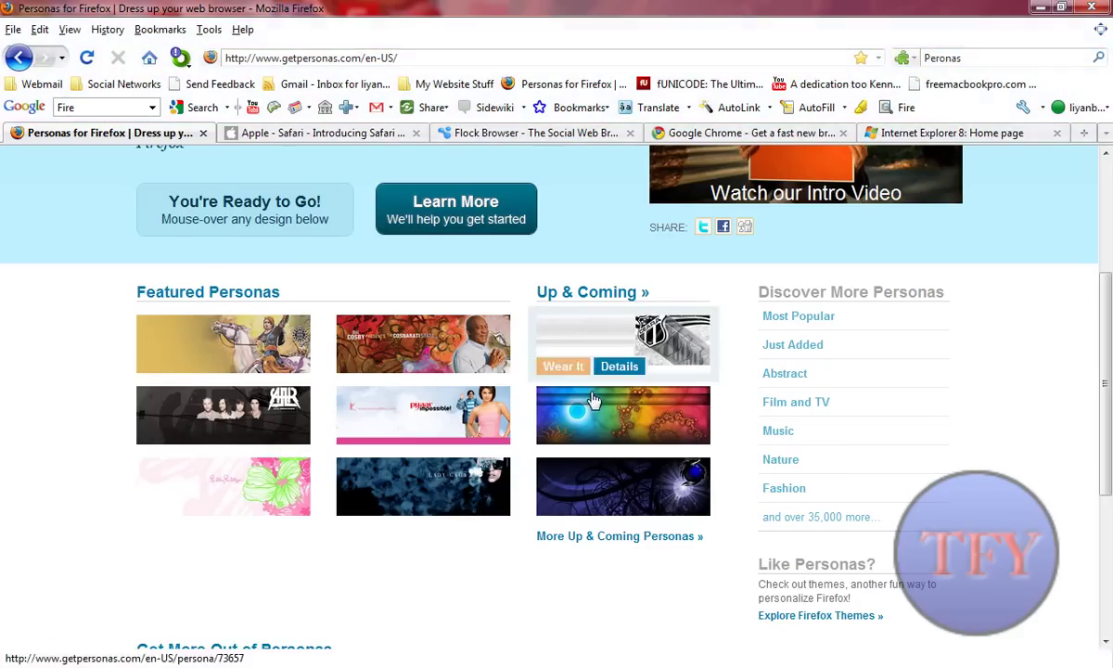
mouse_move(378, 344)
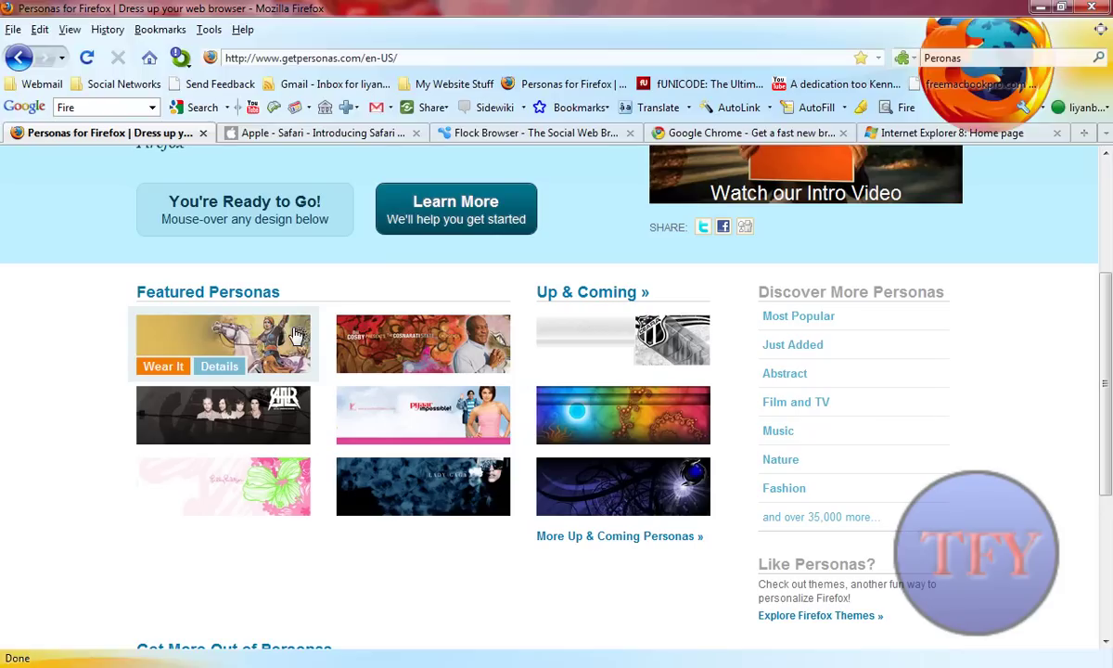
Open the Add-ons manager from Tools and show the installed Themes list.
left_click(209, 28)
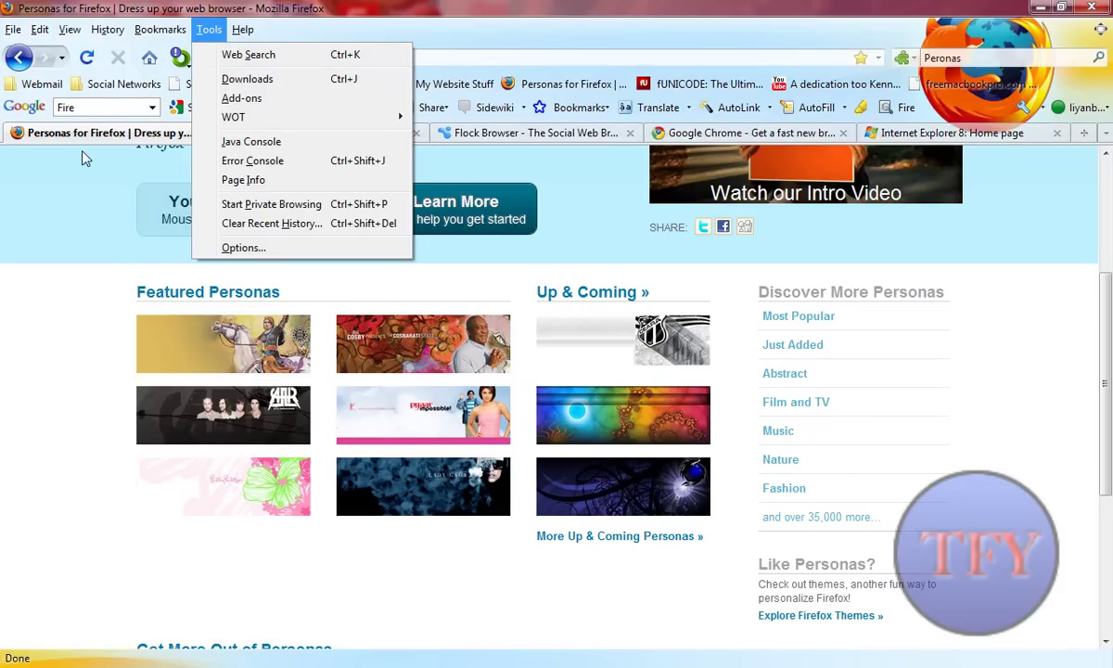
left_click(239, 97)
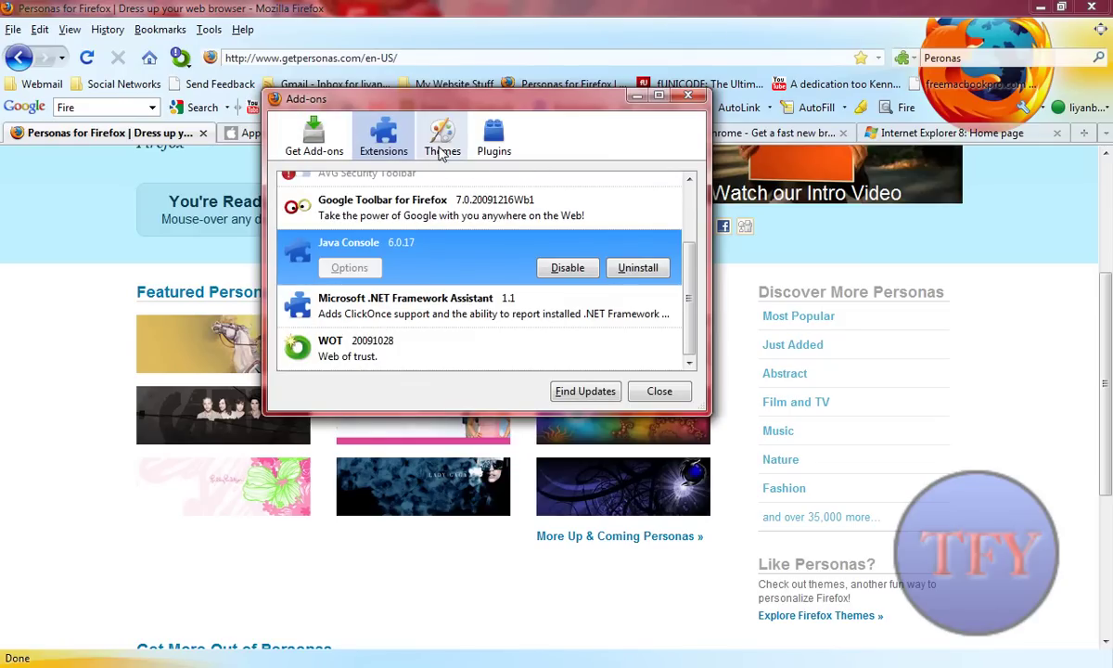
left_click(413, 139)
left_click(443, 141)
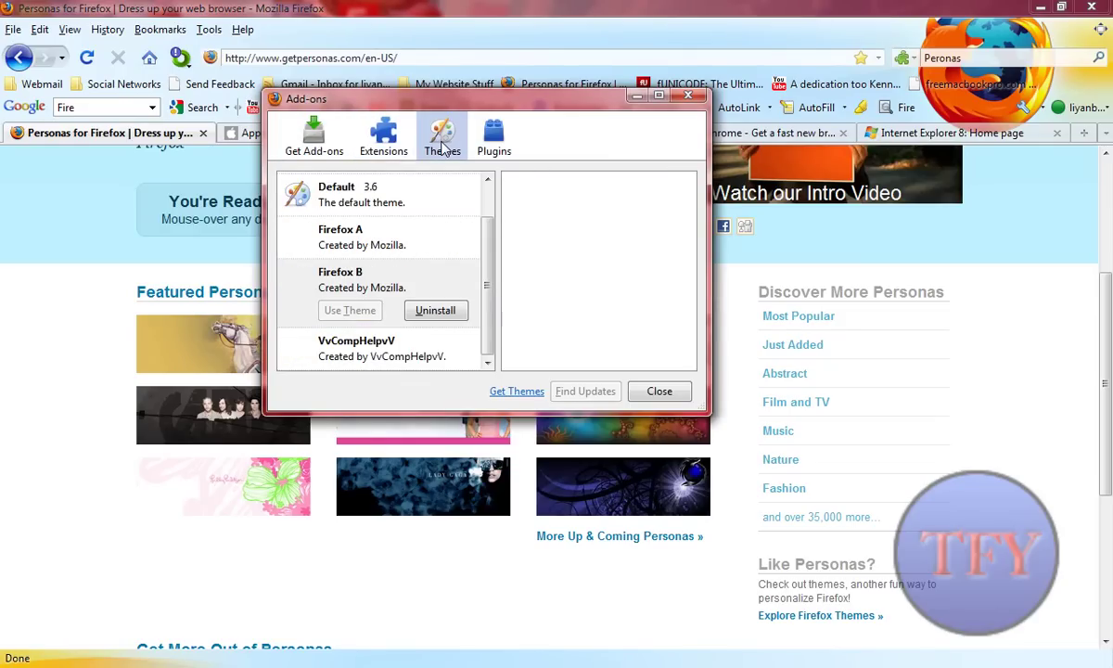
Look at the Default, Firefox A and Firefox B themes, then apply VvCompHelpvV.
left_click(336, 178)
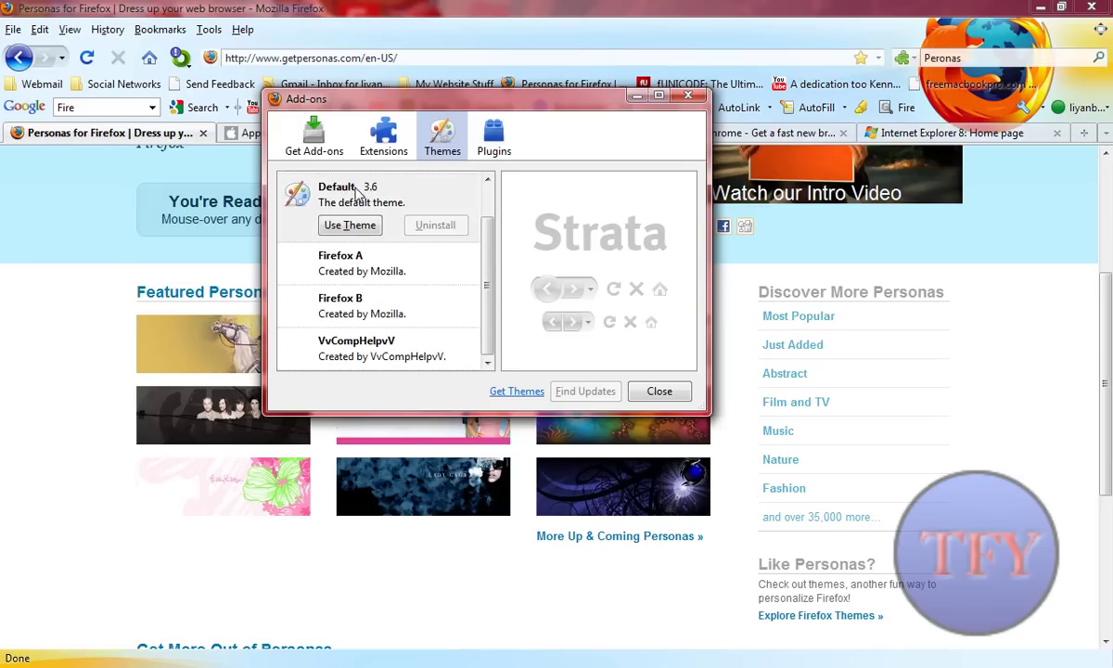
left_click(368, 258)
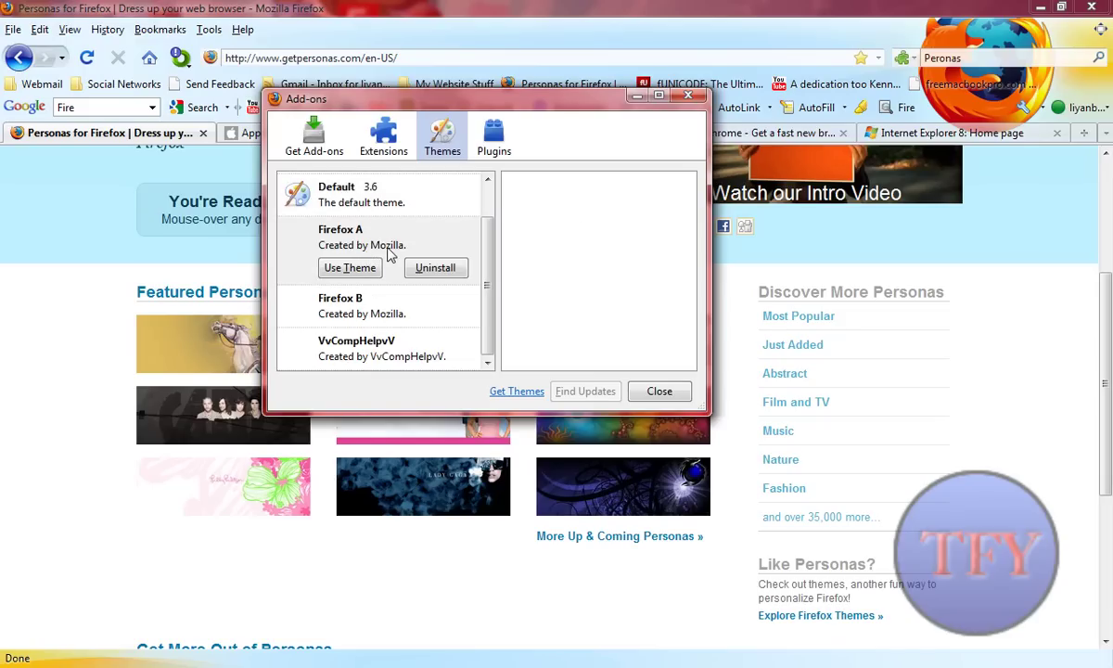
left_click(375, 316)
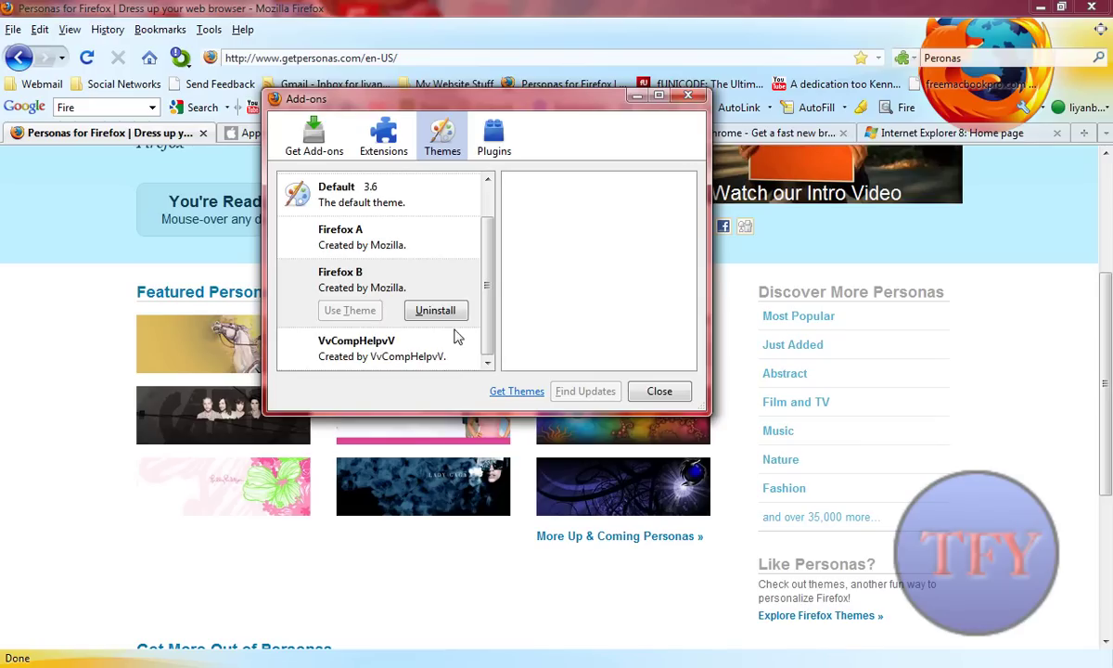
left_click(422, 339)
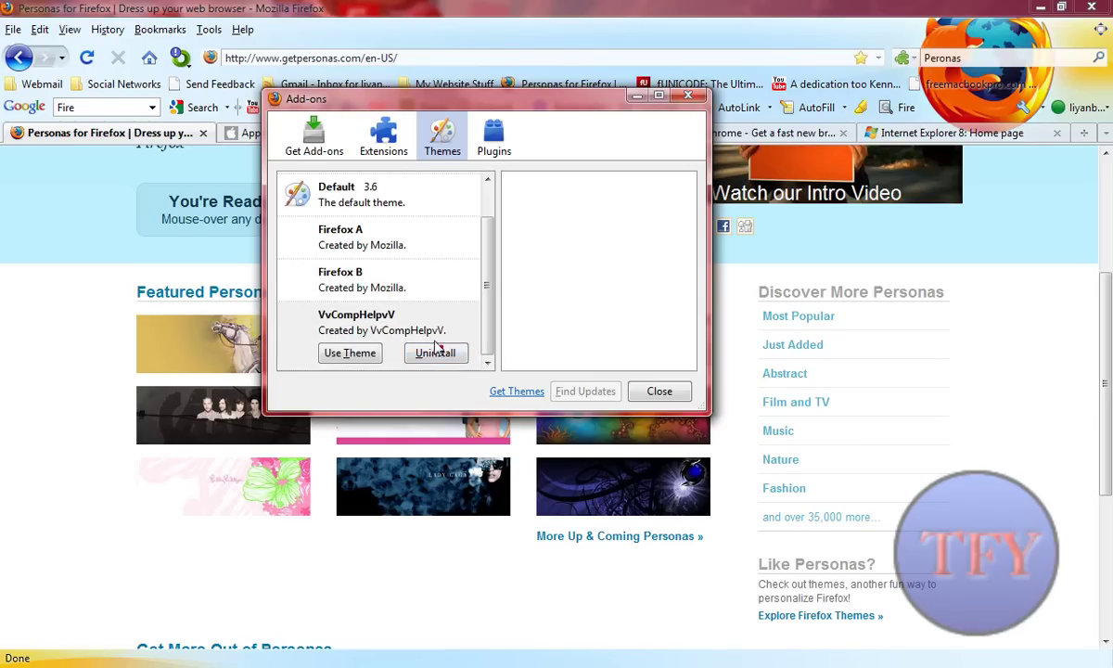
left_click(348, 353)
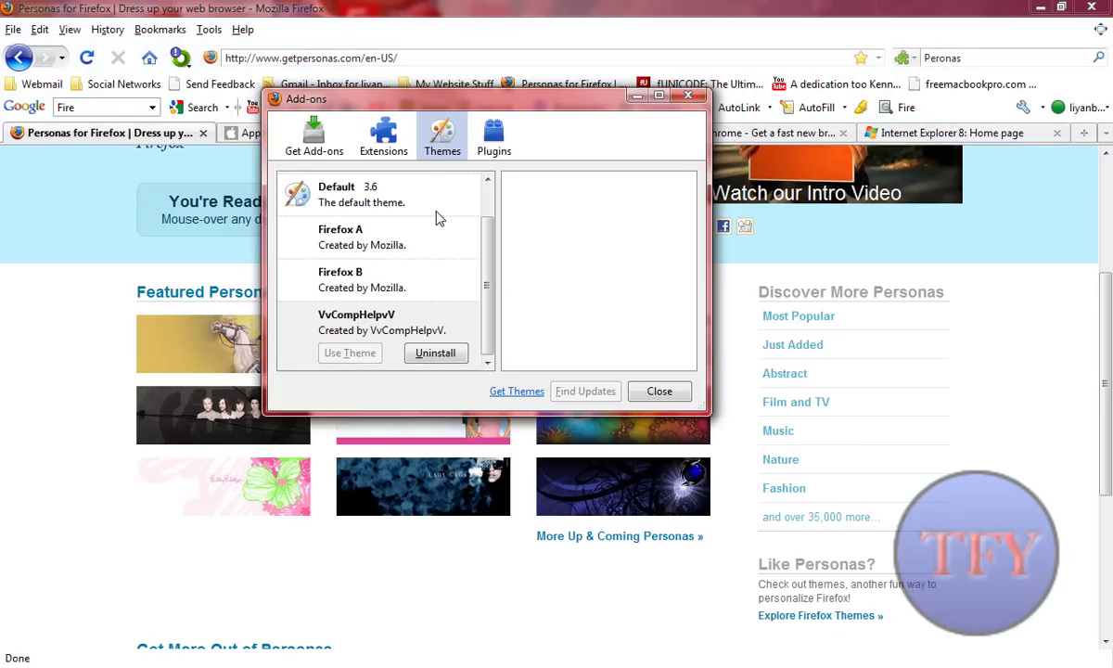
mouse_move(382, 436)
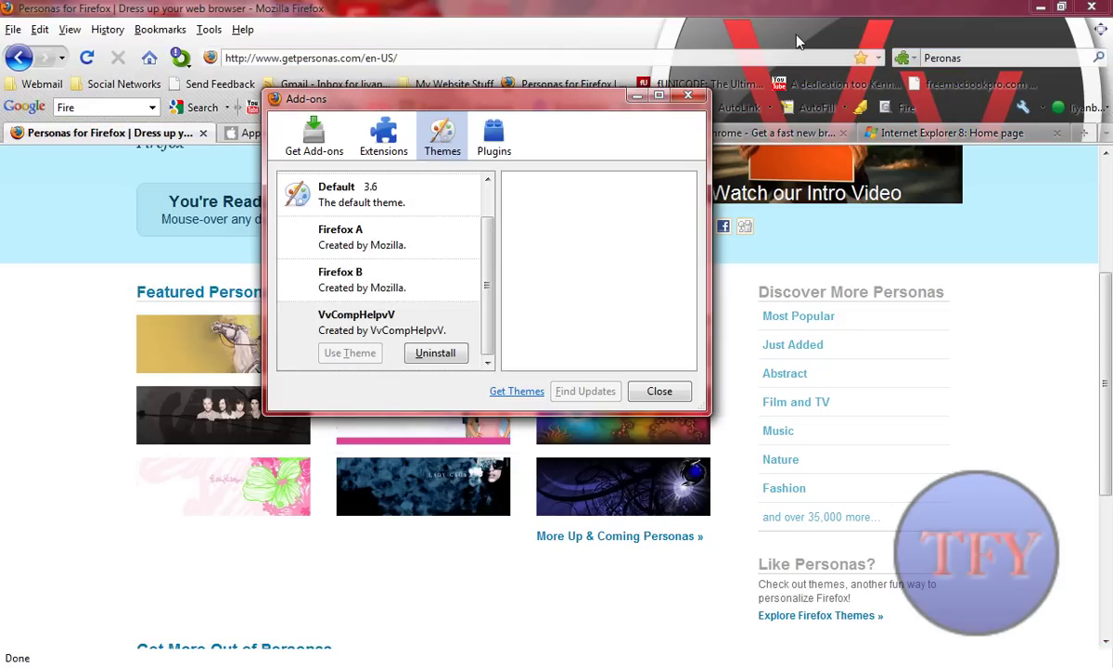
Close the Add-ons window and wear the rainbow hippie vintage Up & Coming persona.
left_click(689, 96)
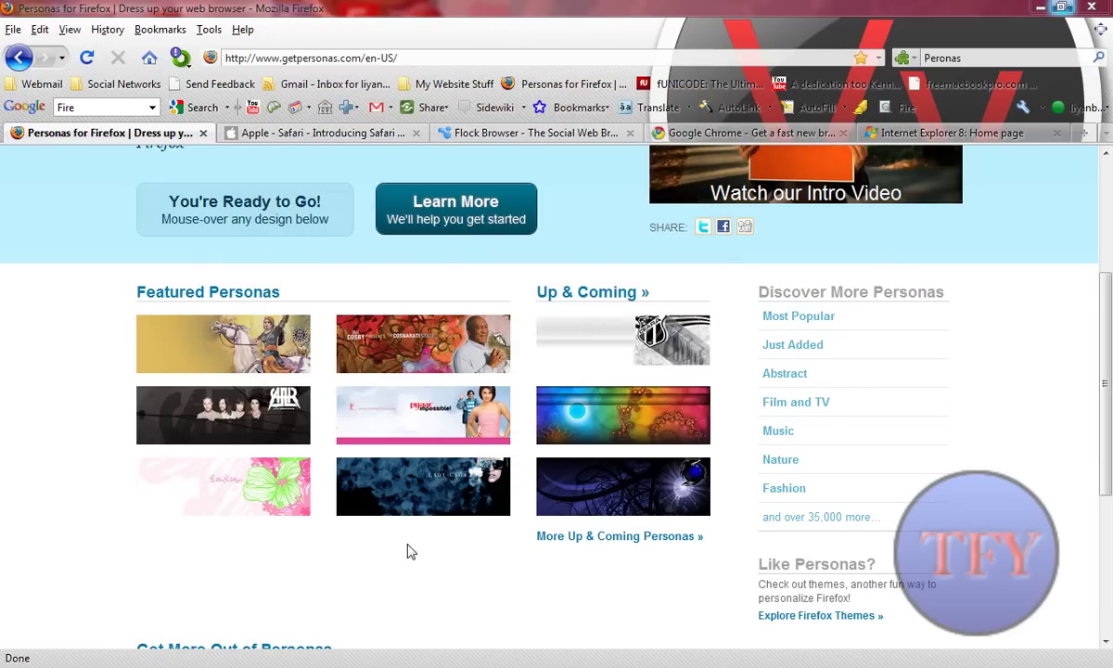
mouse_move(508, 521)
mouse_move(576, 430)
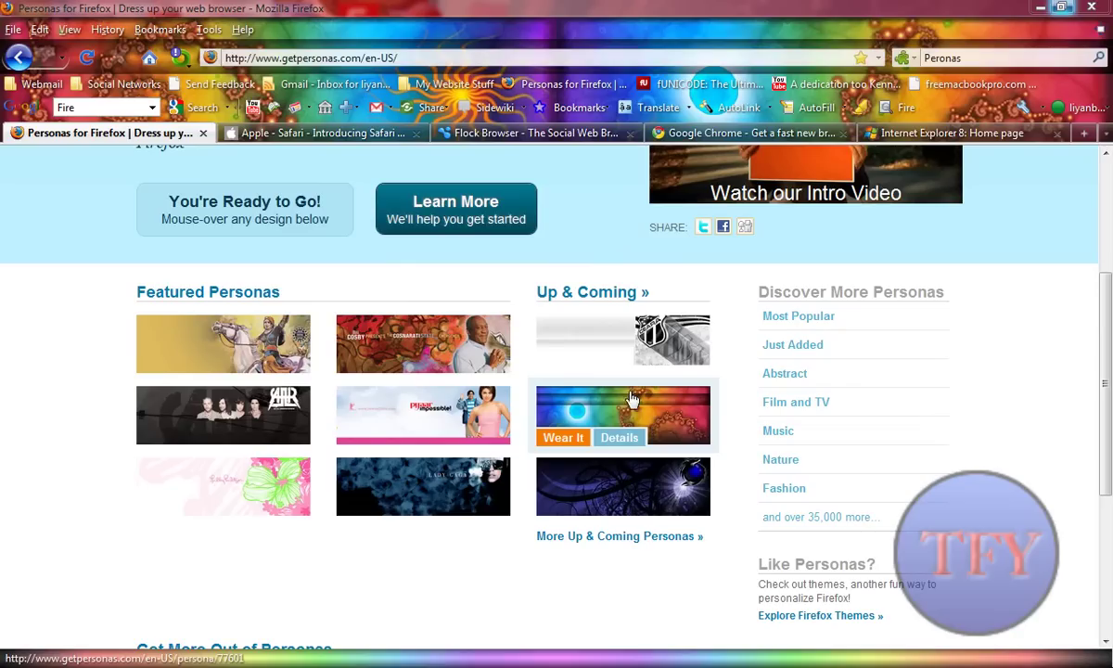
left_click(563, 438)
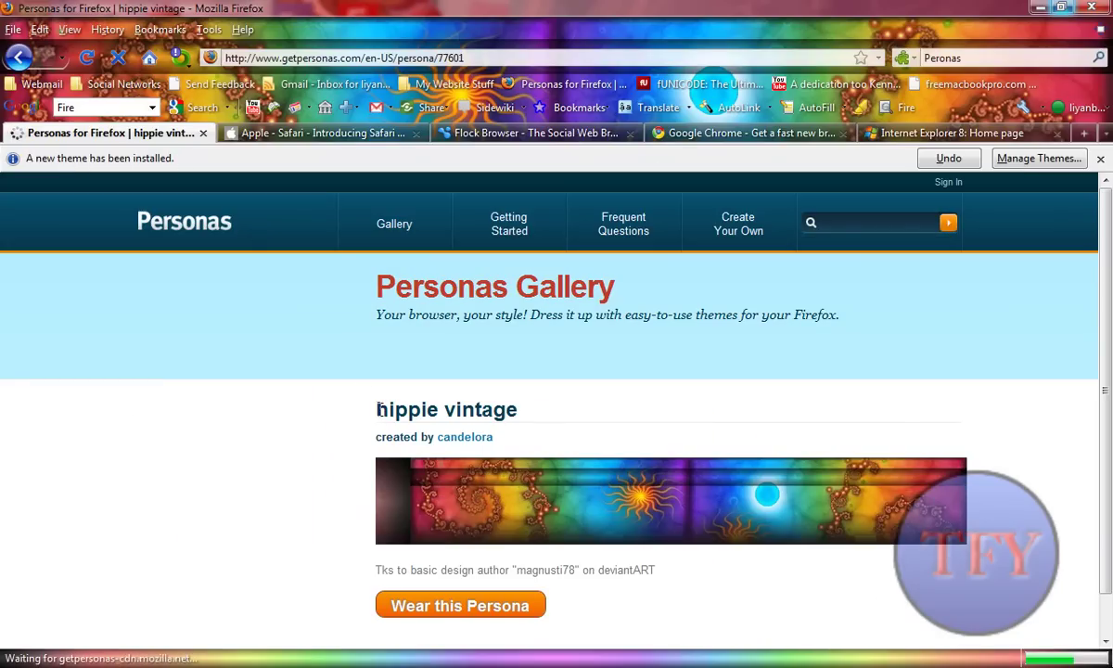
scroll(356, 383, "down", 1)
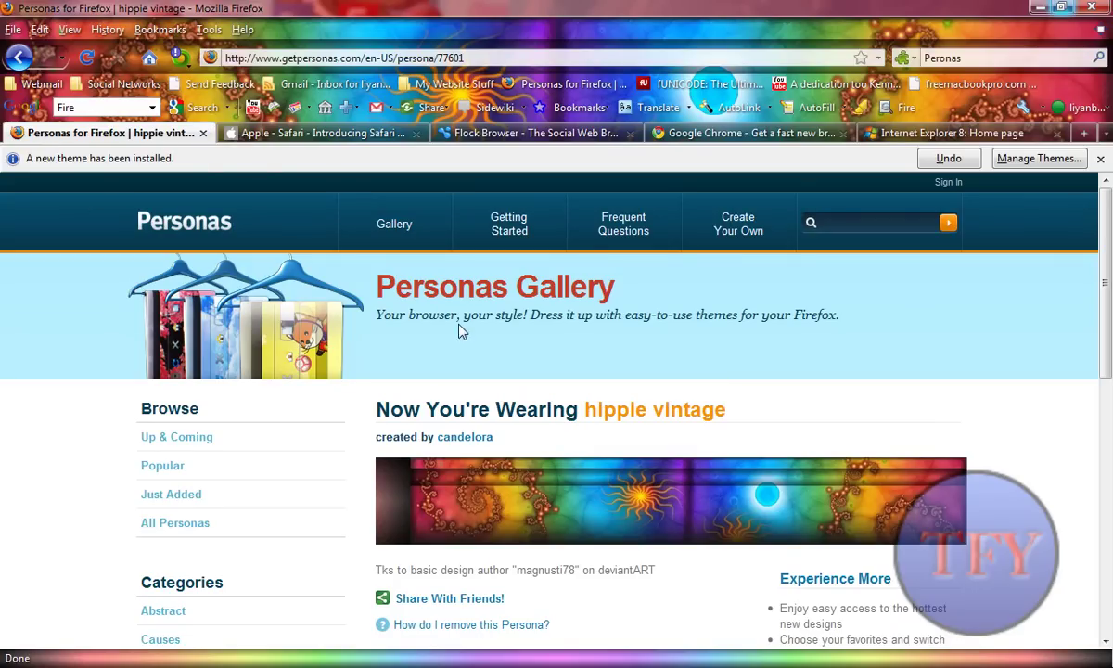
Close the Personas tab, scroll through the Safari 4 page, then close the Safari tab.
left_click(203, 134)
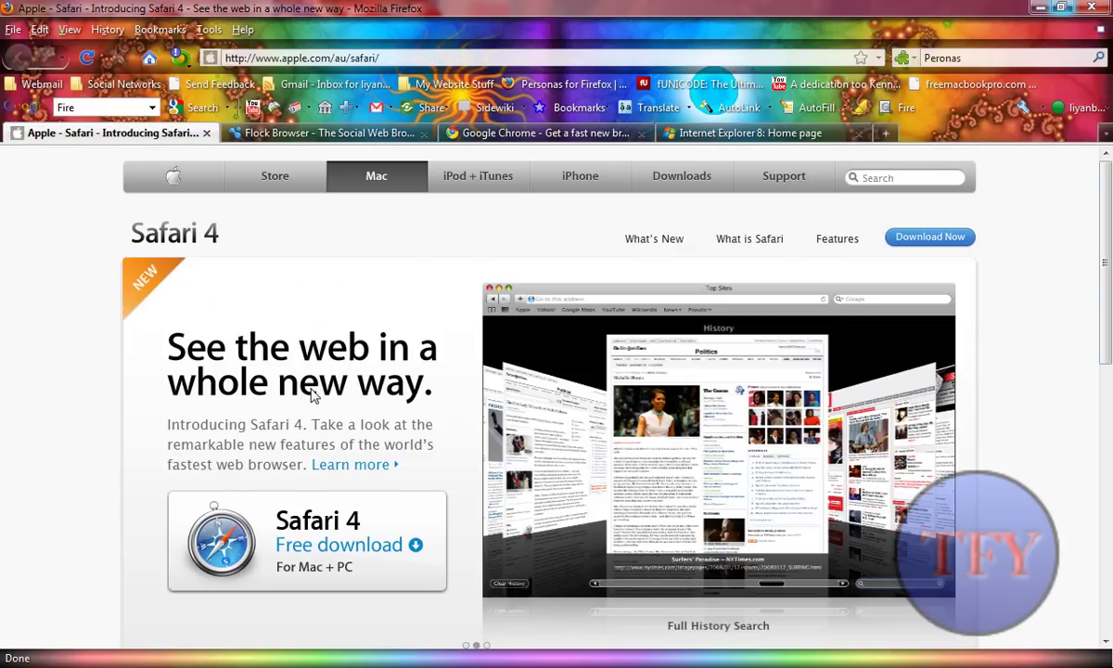
scroll(291, 419, "down", 2)
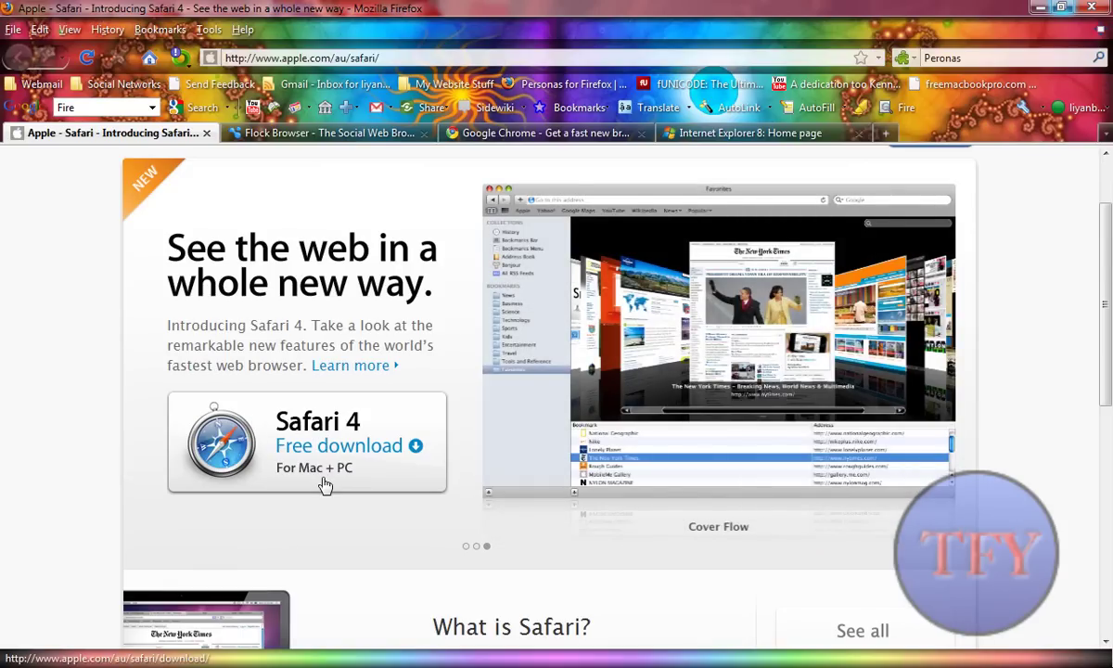
scroll(248, 303, "down", 8)
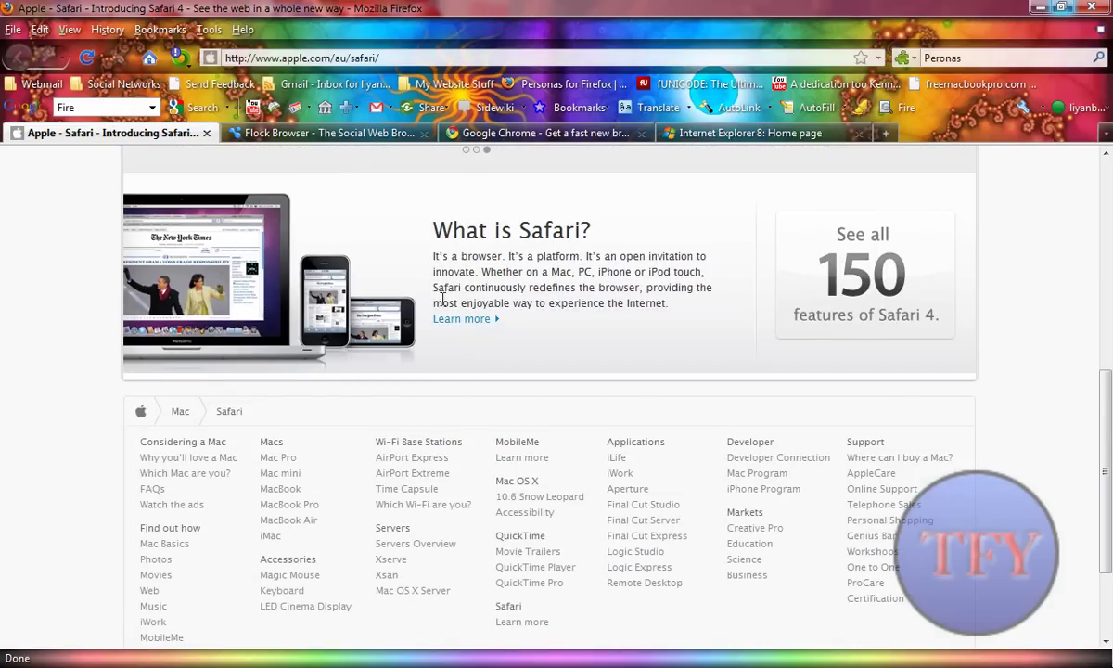
scroll(436, 316, "up", 2)
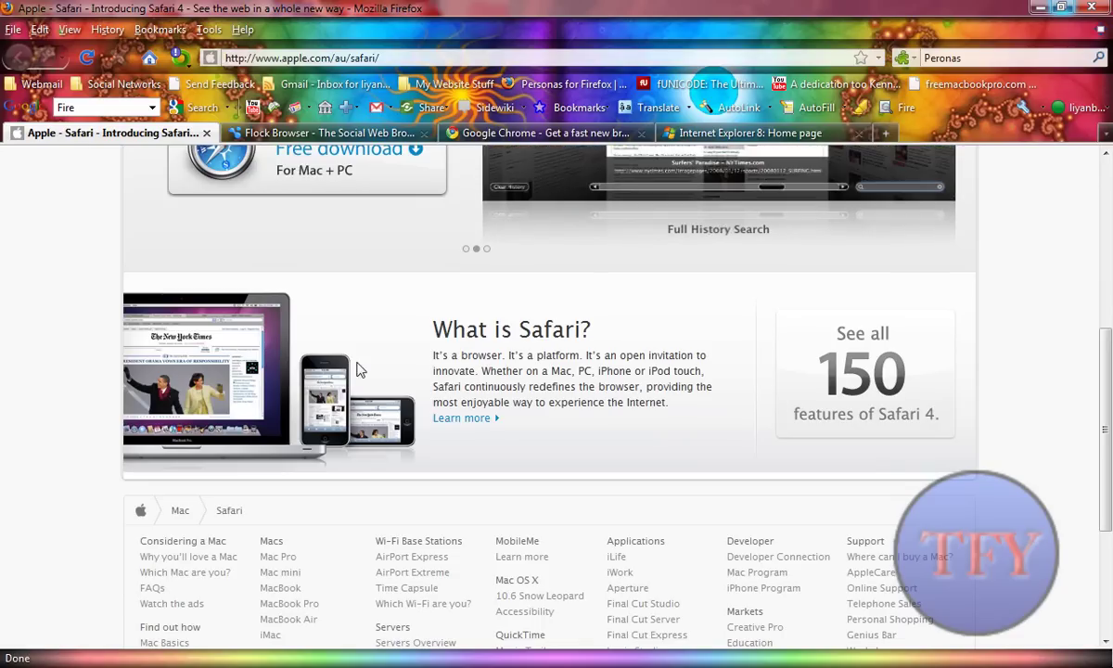
scroll(360, 337, "up", 5)
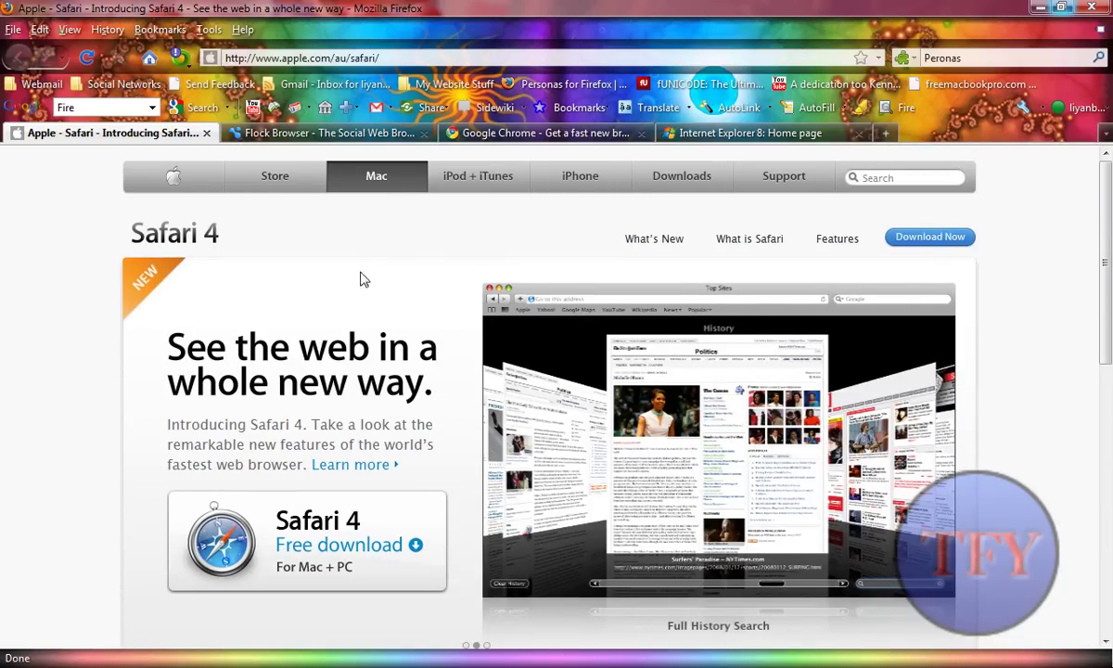
scroll(306, 474, "down", 2)
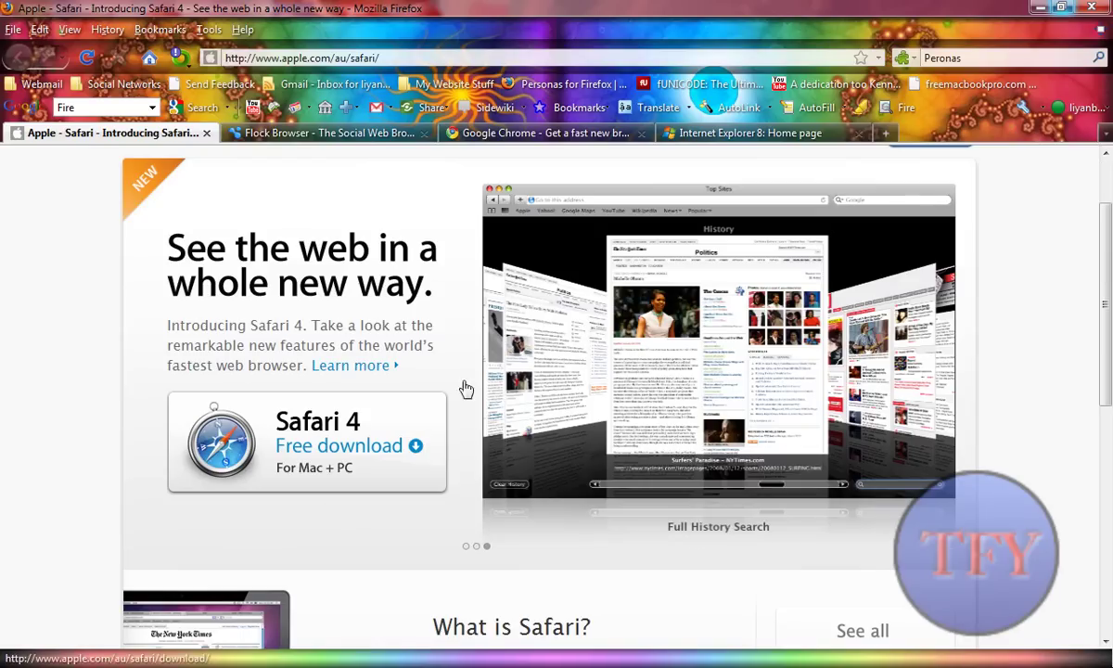
scroll(867, 259, "up", 2)
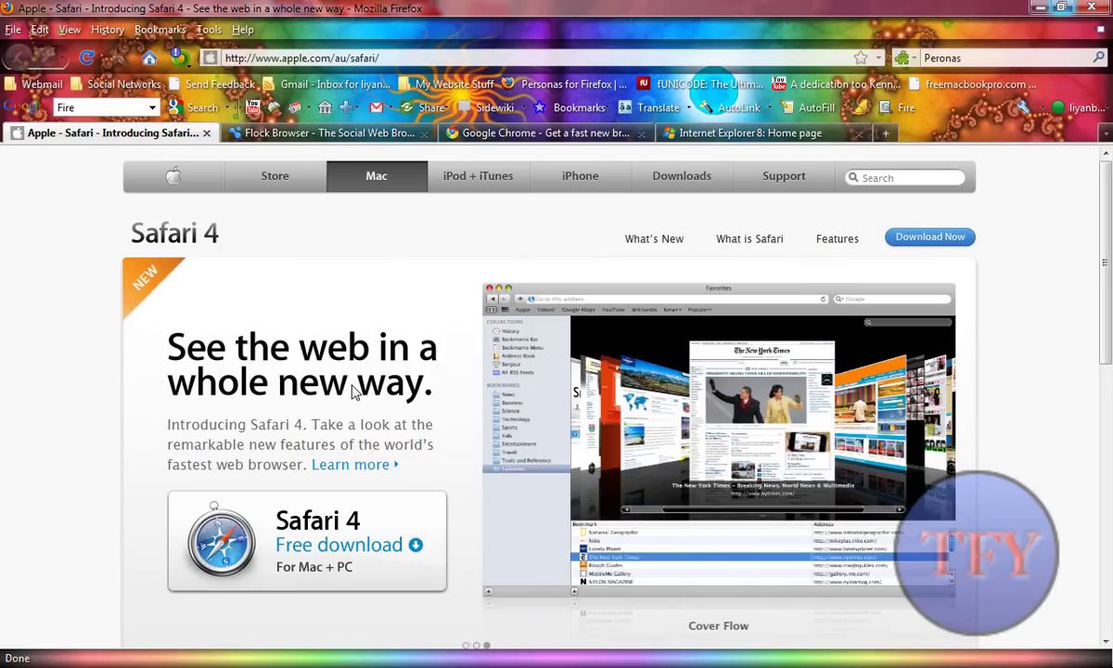
scroll(308, 442, "down", 3)
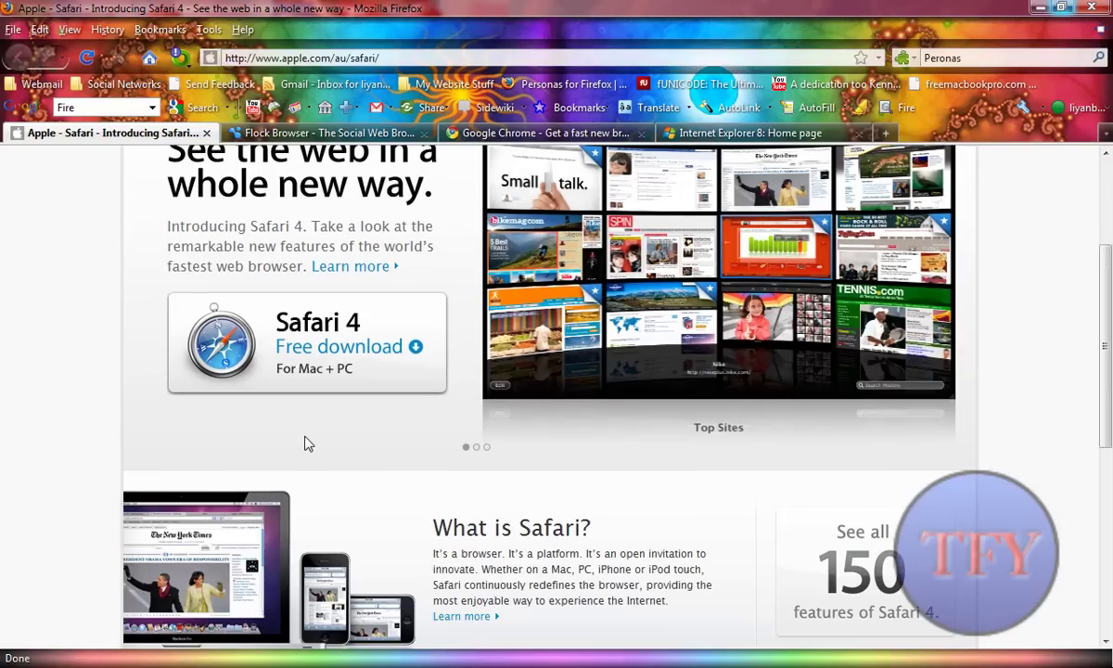
scroll(382, 336, "up", 3)
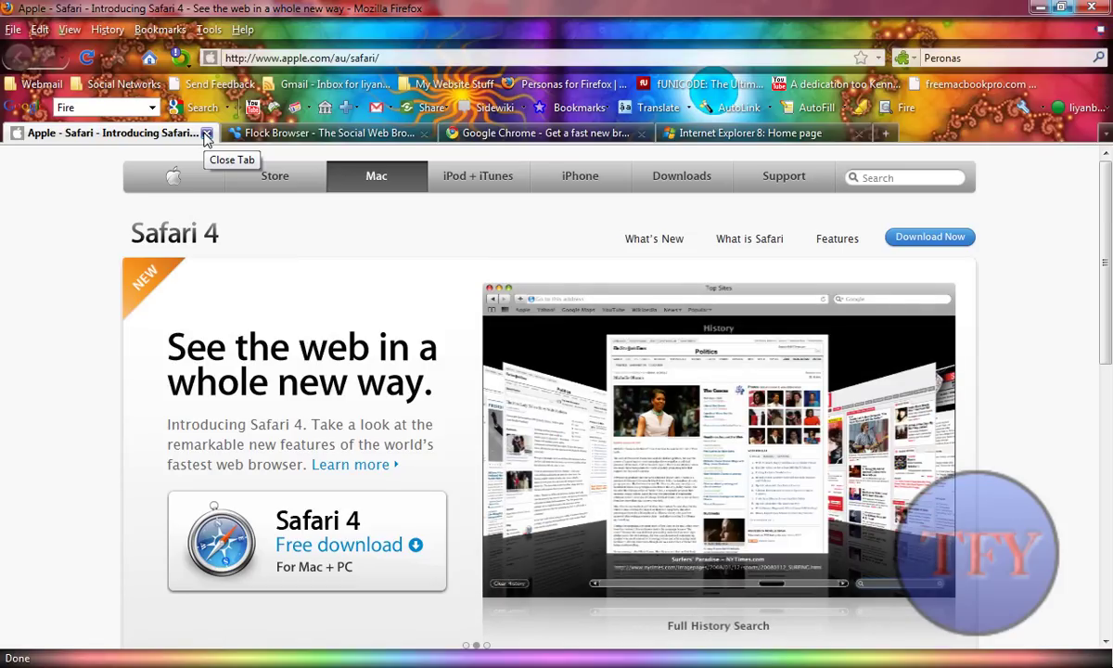
left_click(207, 134)
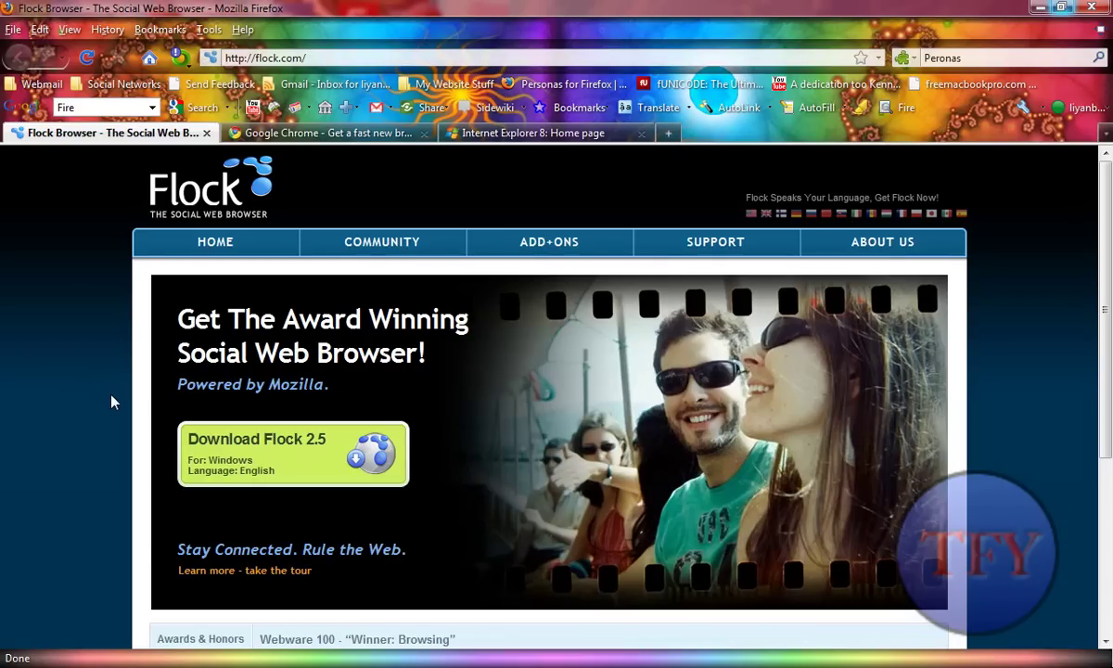
Scroll the Flock page, choose Download Flock 2.5, and select the email field.
scroll(111, 400, "down", 3)
scroll(111, 400, "down", 2)
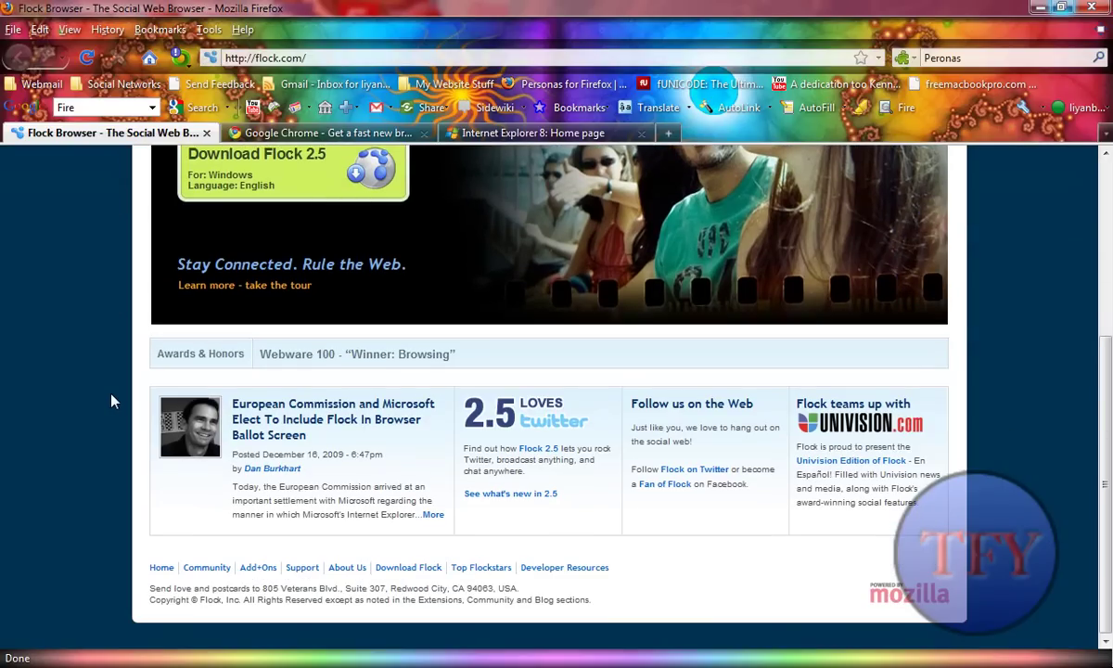
scroll(112, 400, "up", 5)
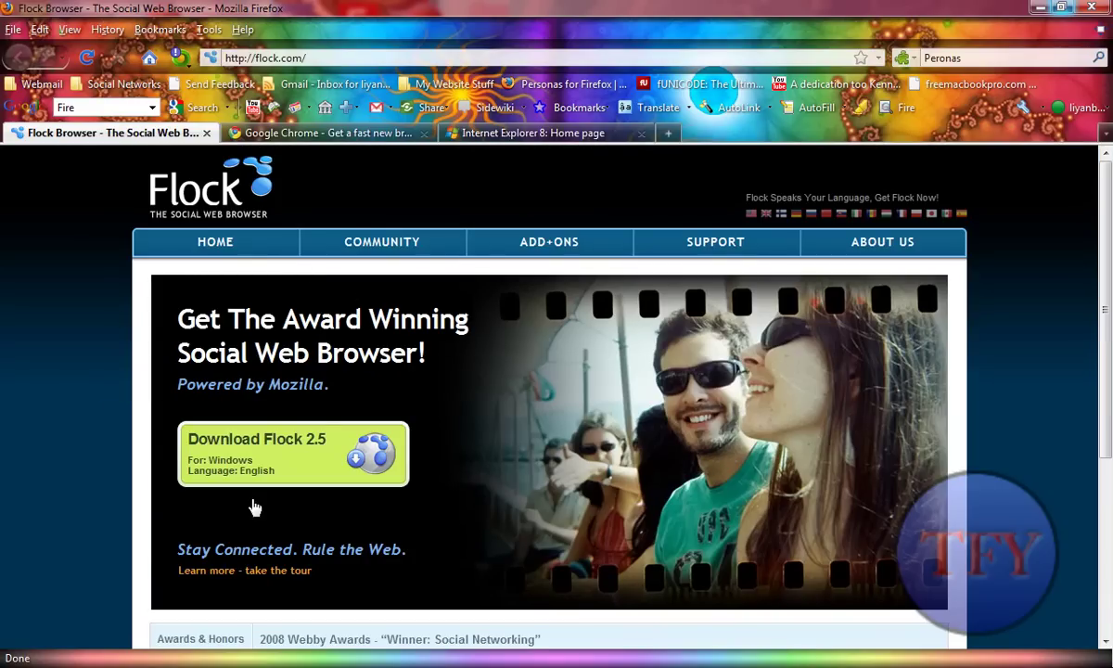
left_click(237, 468)
left_click(296, 462)
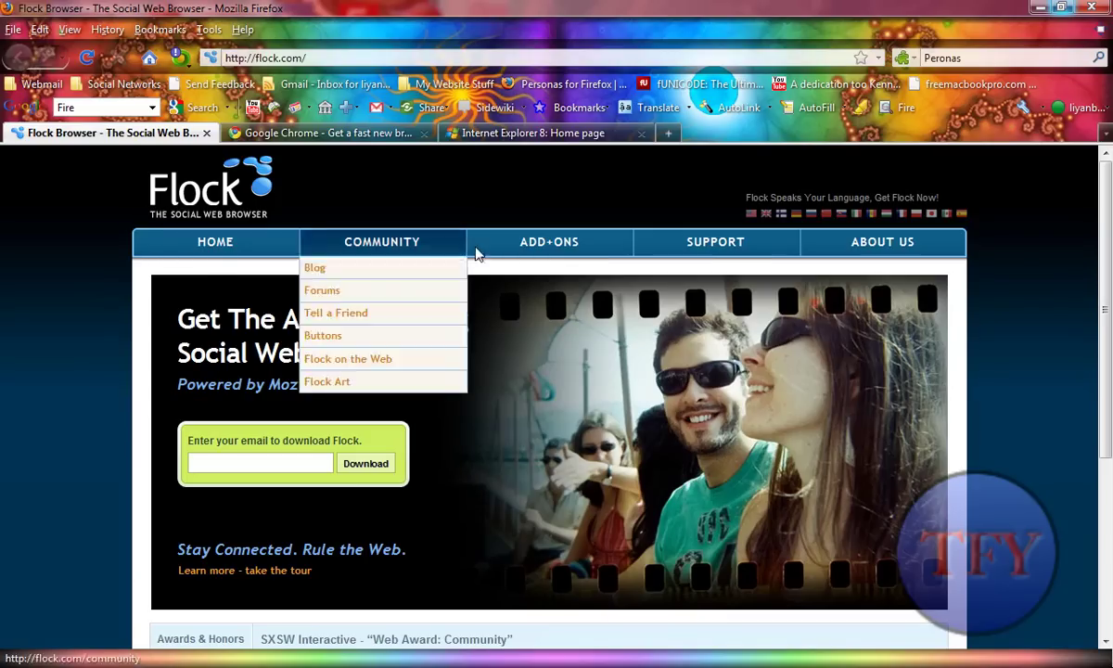
Close the Flock tab and then the Google Chrome tab.
left_click(208, 135)
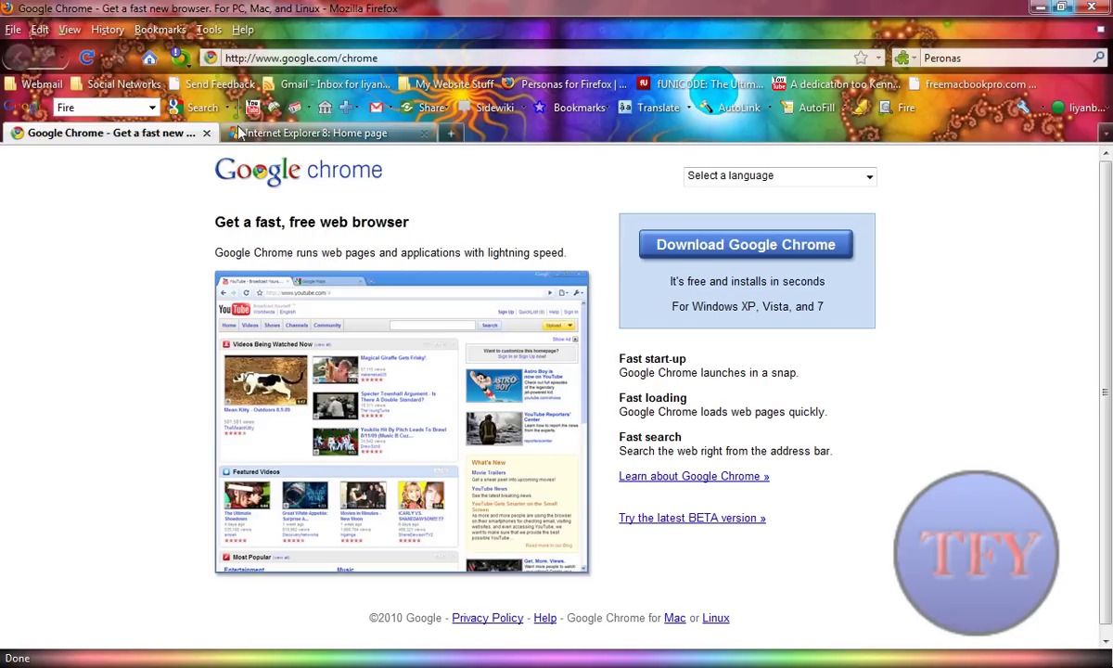
left_click(206, 133)
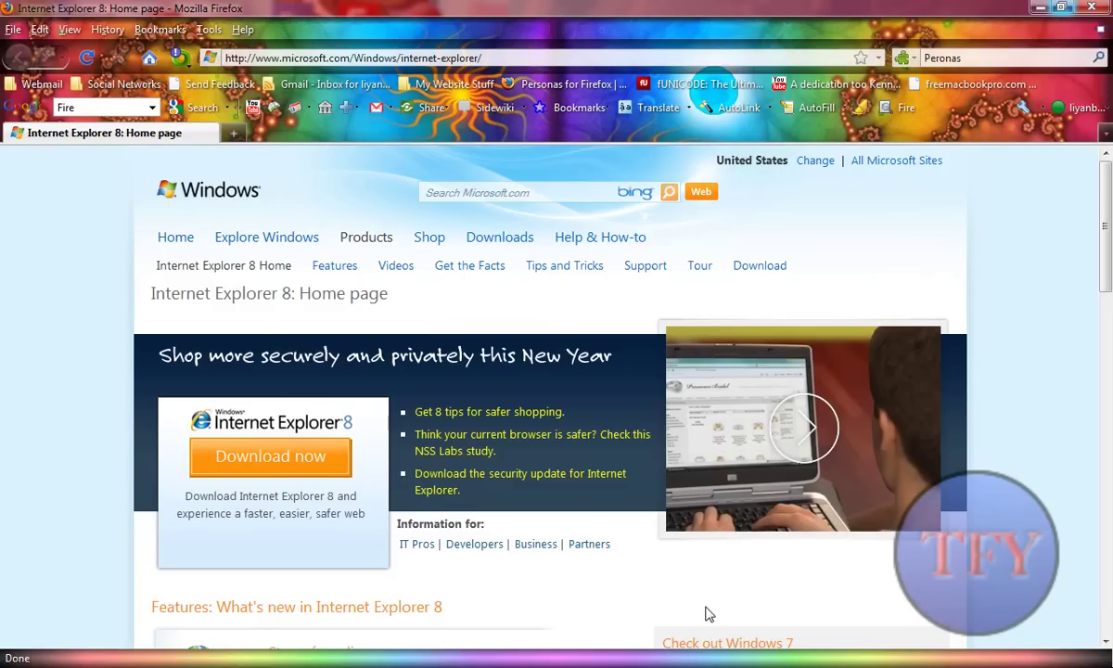
Scroll down and back up through the Internet Explorer 8 page.
scroll(547, 526, "down", 7)
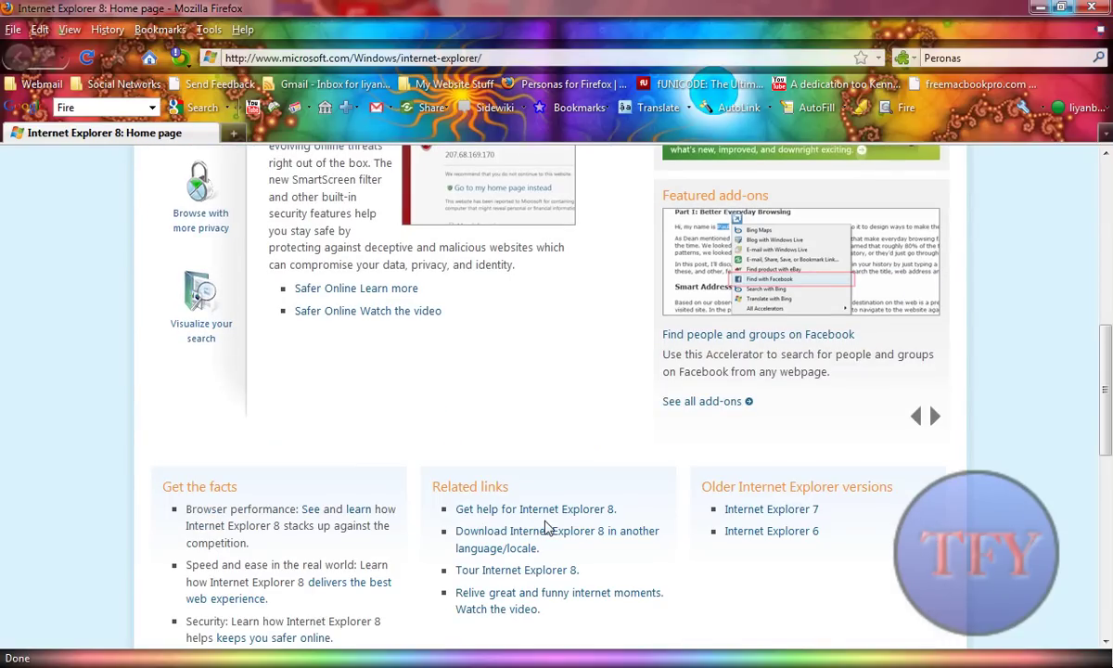
scroll(547, 526, "up", 5)
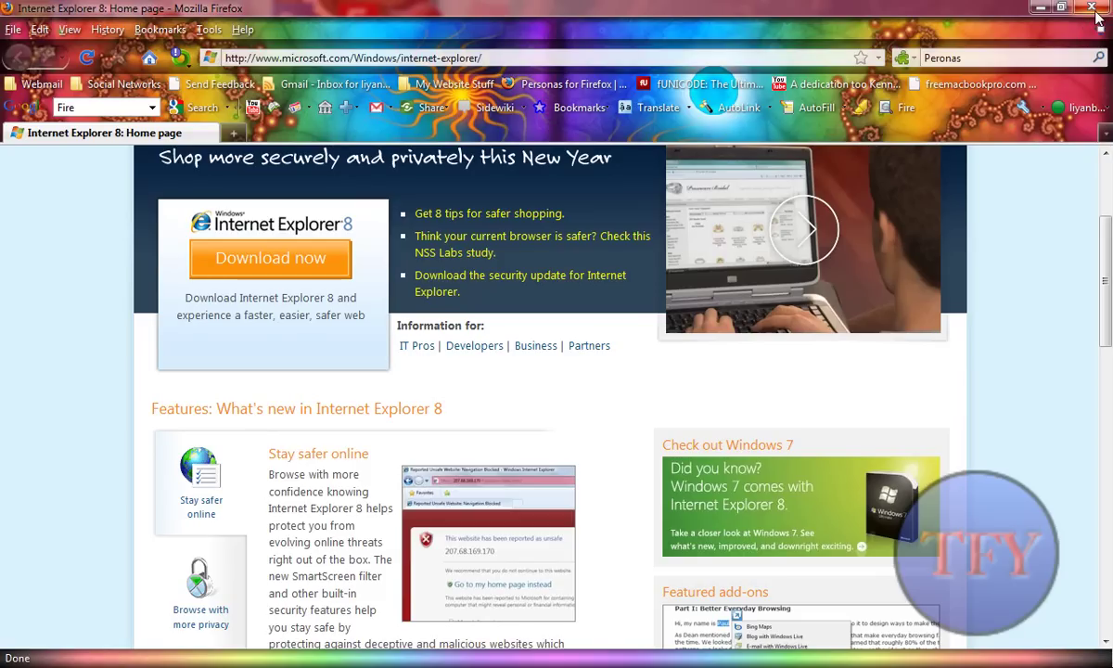
left_click(1094, 11)
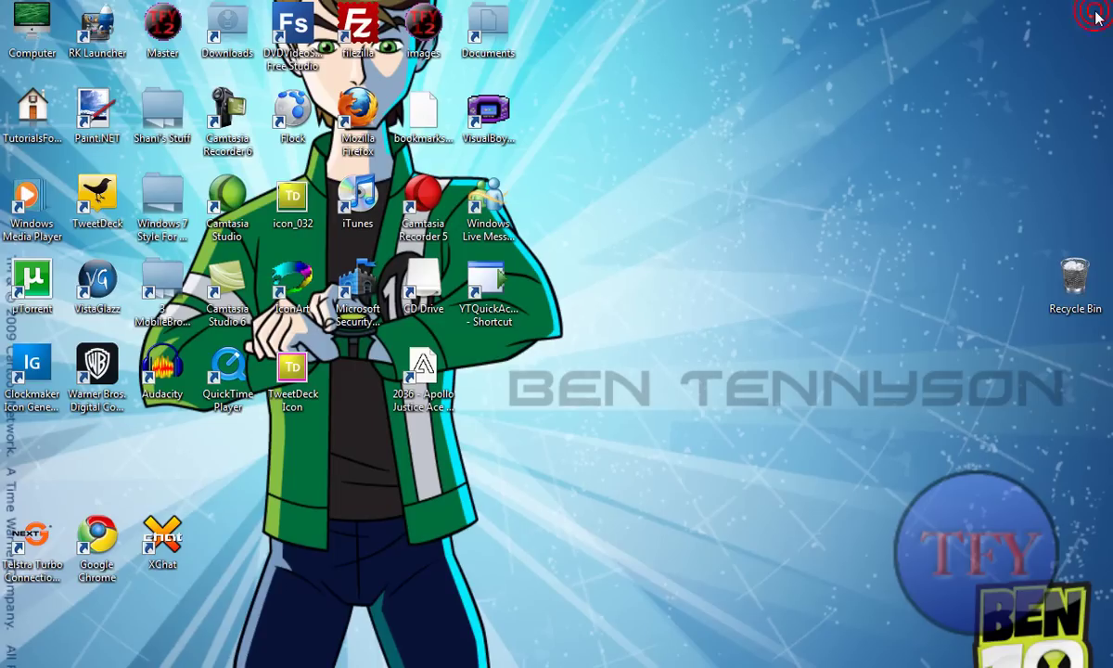